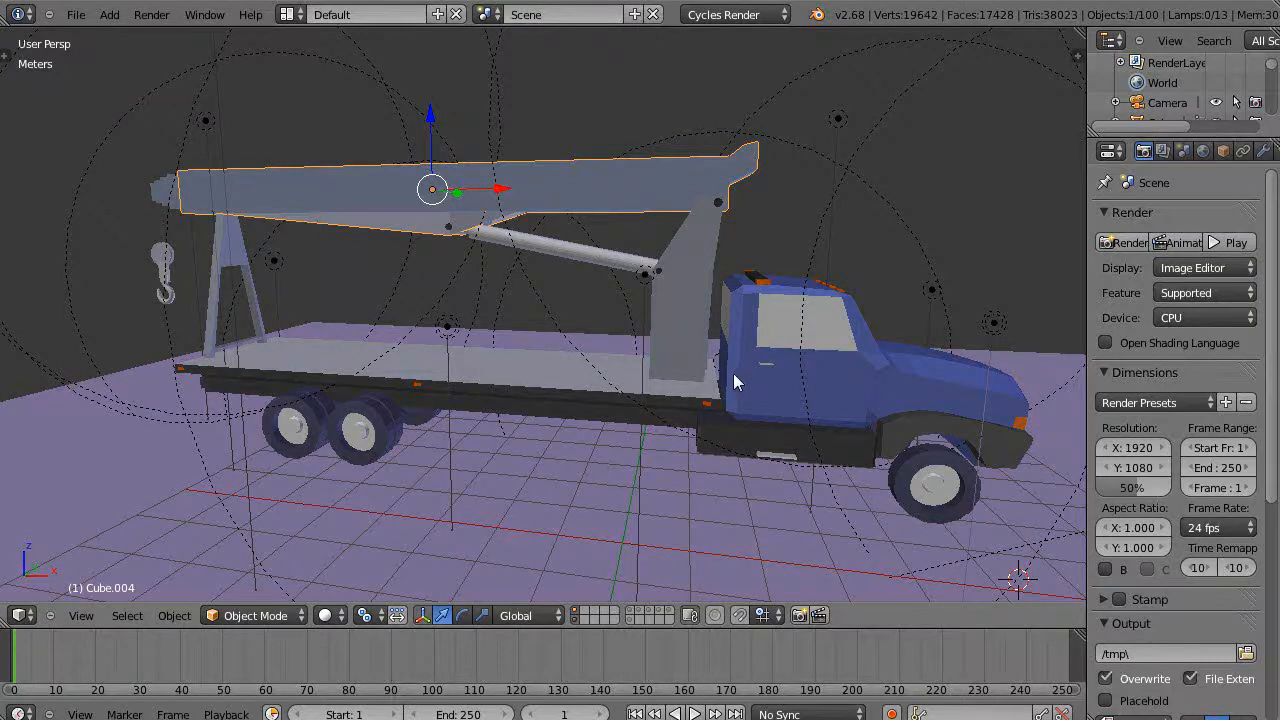
# Step: Try rotating the crane boom about the global Y axis around its current origin
pyautogui.moveTo(733, 373); pyautogui.dragTo(702, 390, button='middle')
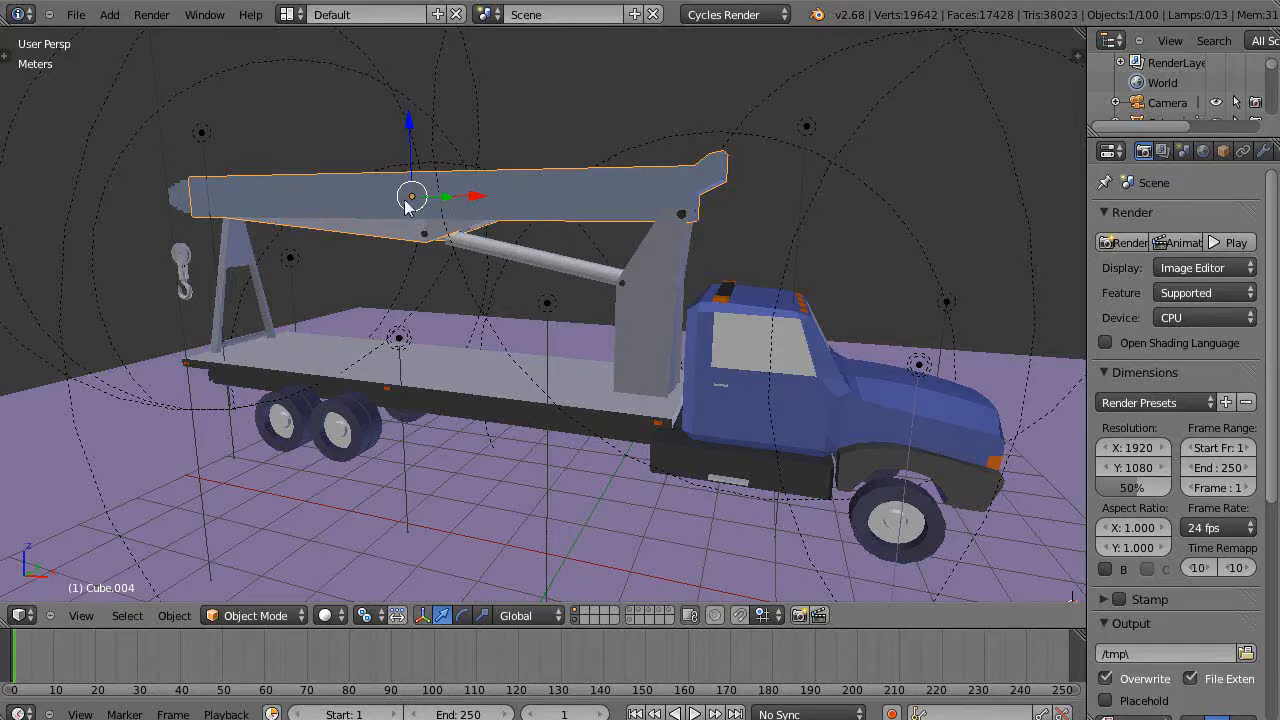
pyautogui.moveTo(480, 236); pyautogui.dragTo(508, 237, button='middle')
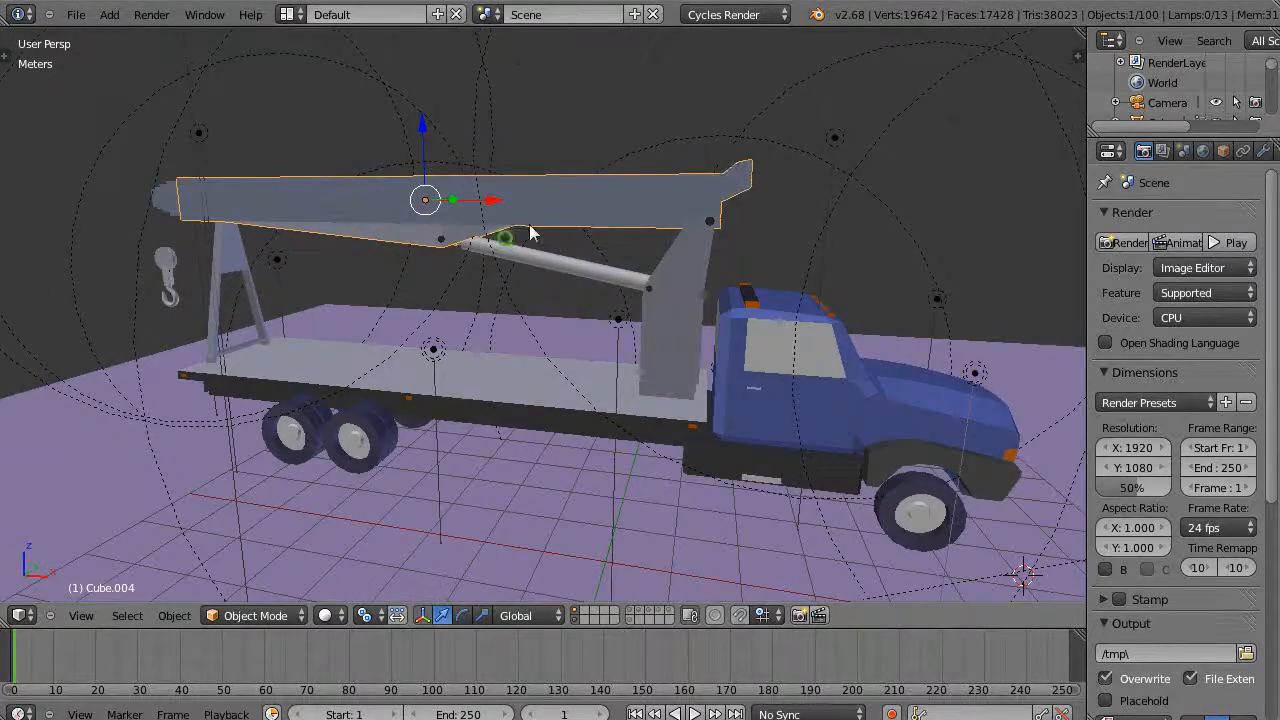
pyautogui.press('r')
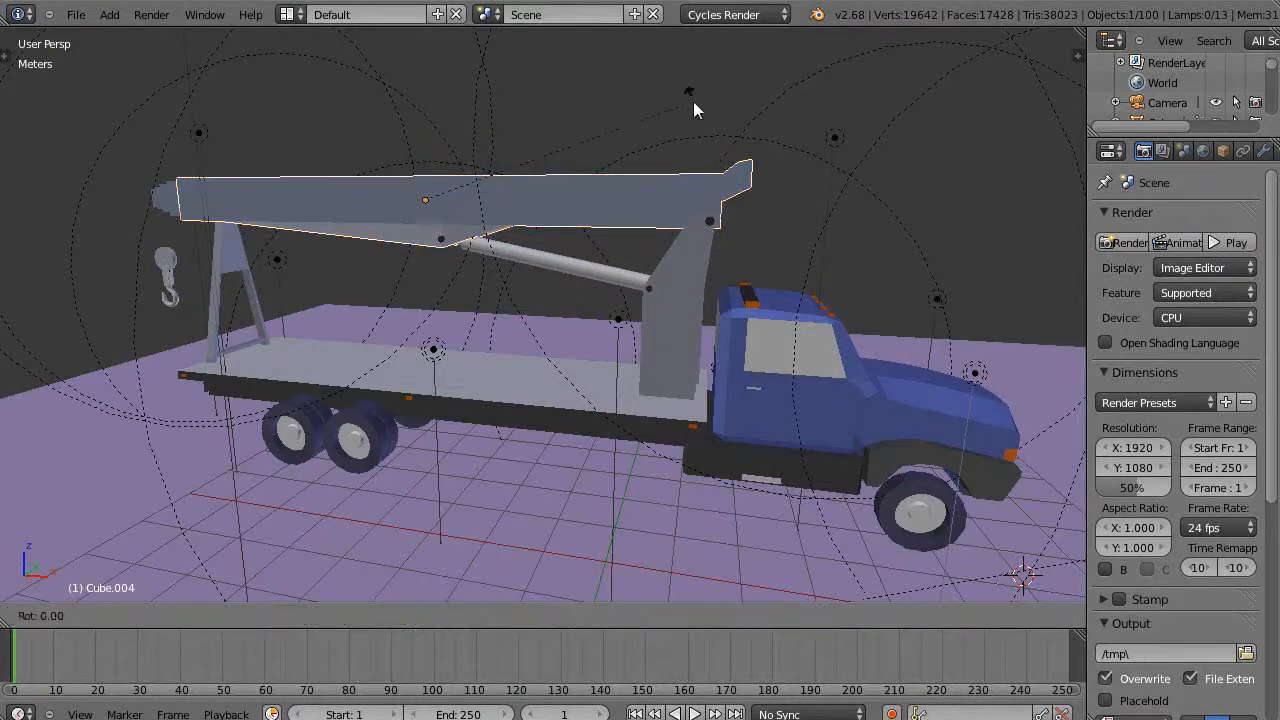
pyautogui.press('y')
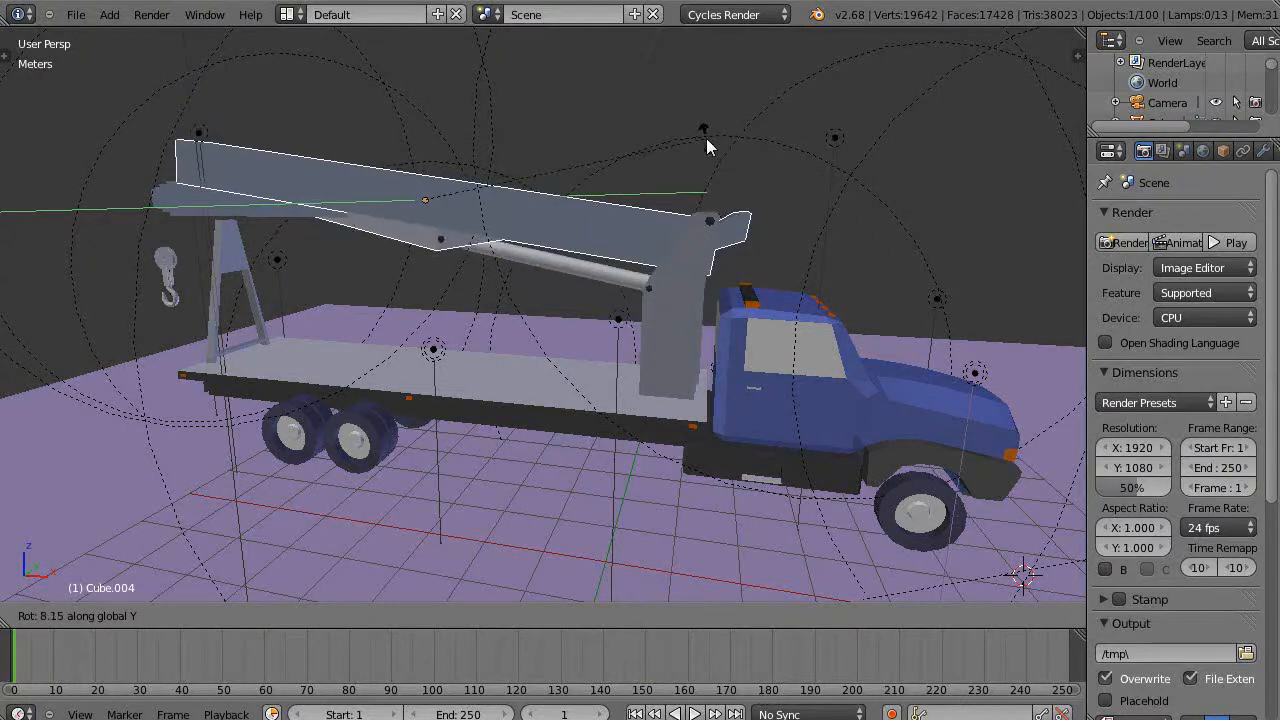
pyautogui.rightClick(706, 138)
pyautogui.click(706, 138)
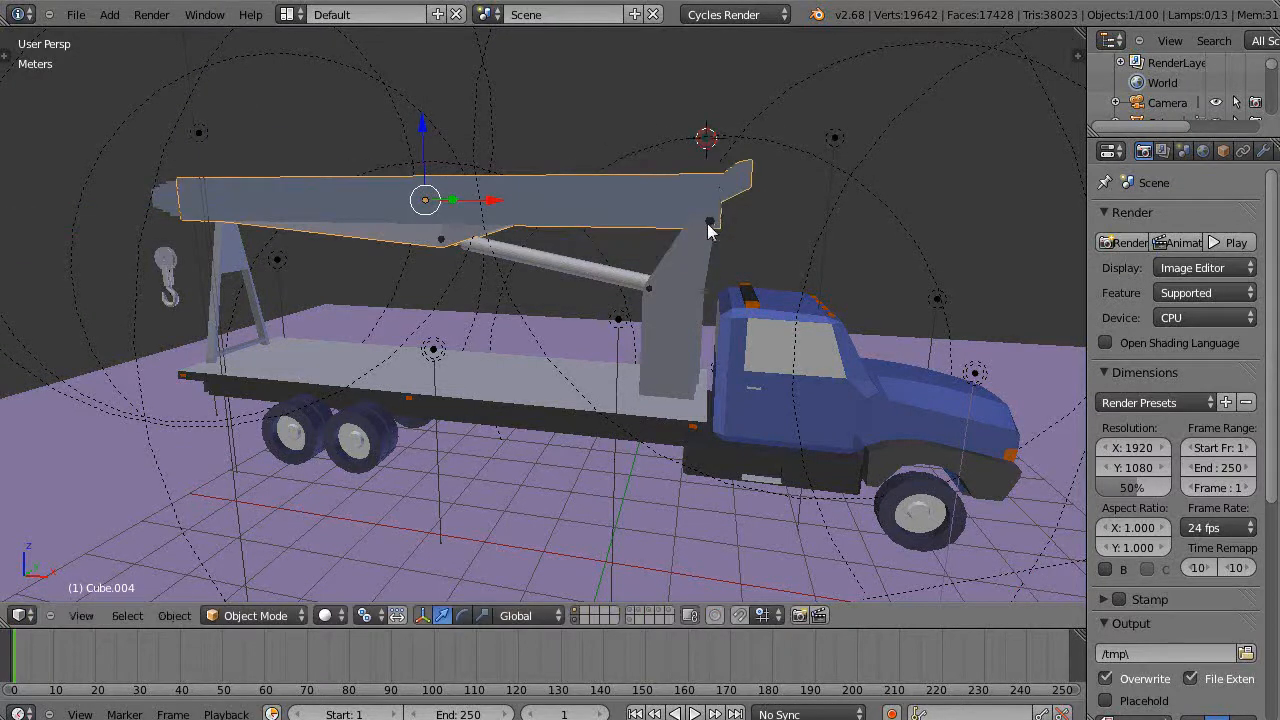
# Step: Try rotating the hydraulic cylinder under the boom about the global Y axis
pyautogui.rightClick(559, 269)
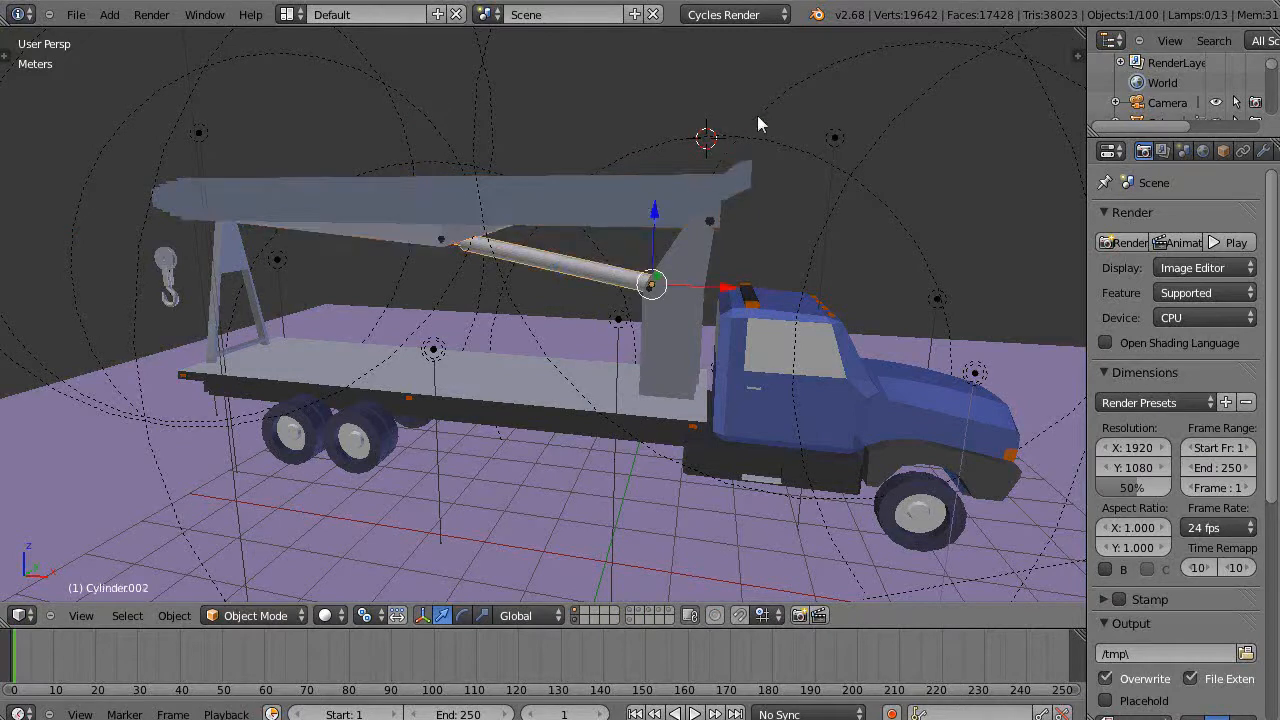
pyautogui.press('r')
pyautogui.press('y')
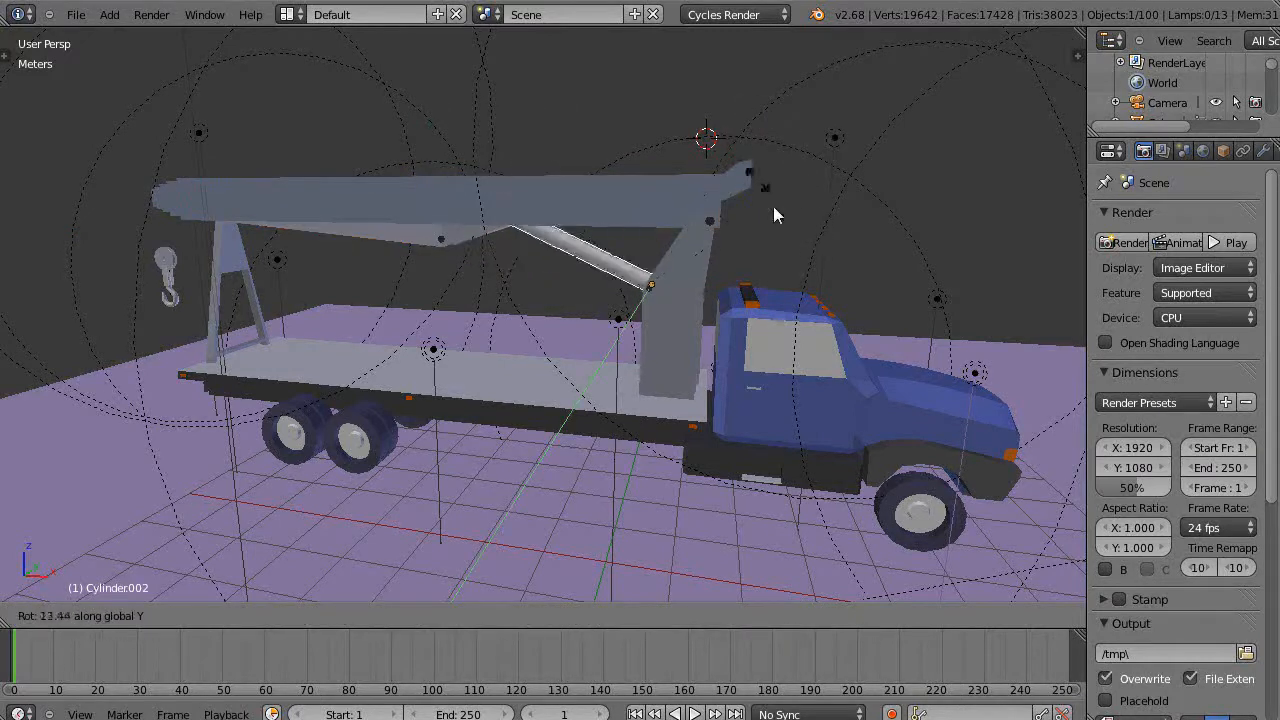
pyautogui.rightClick(735, 181)
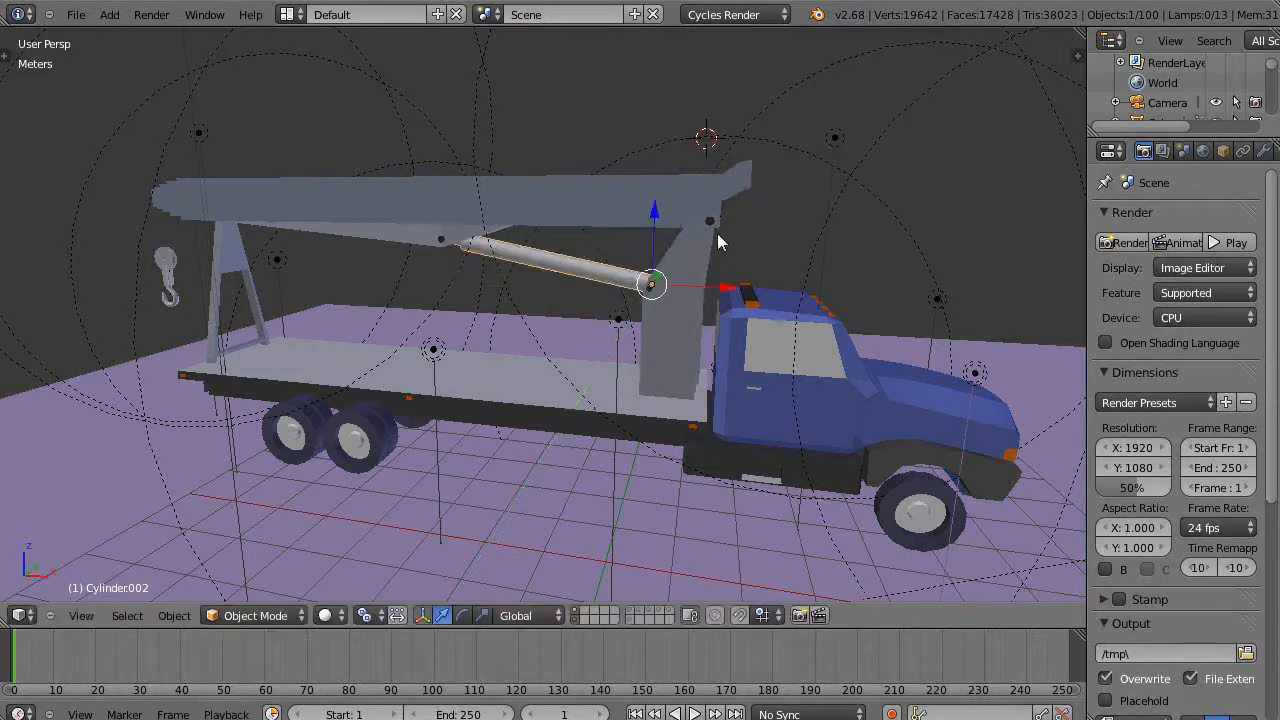
# Step: Snap the 3D cursor to the pivot pin where the boom meets the upright support behind the cab
pyautogui.moveTo(717, 233); pyautogui.dragTo(719, 226, button='middle')
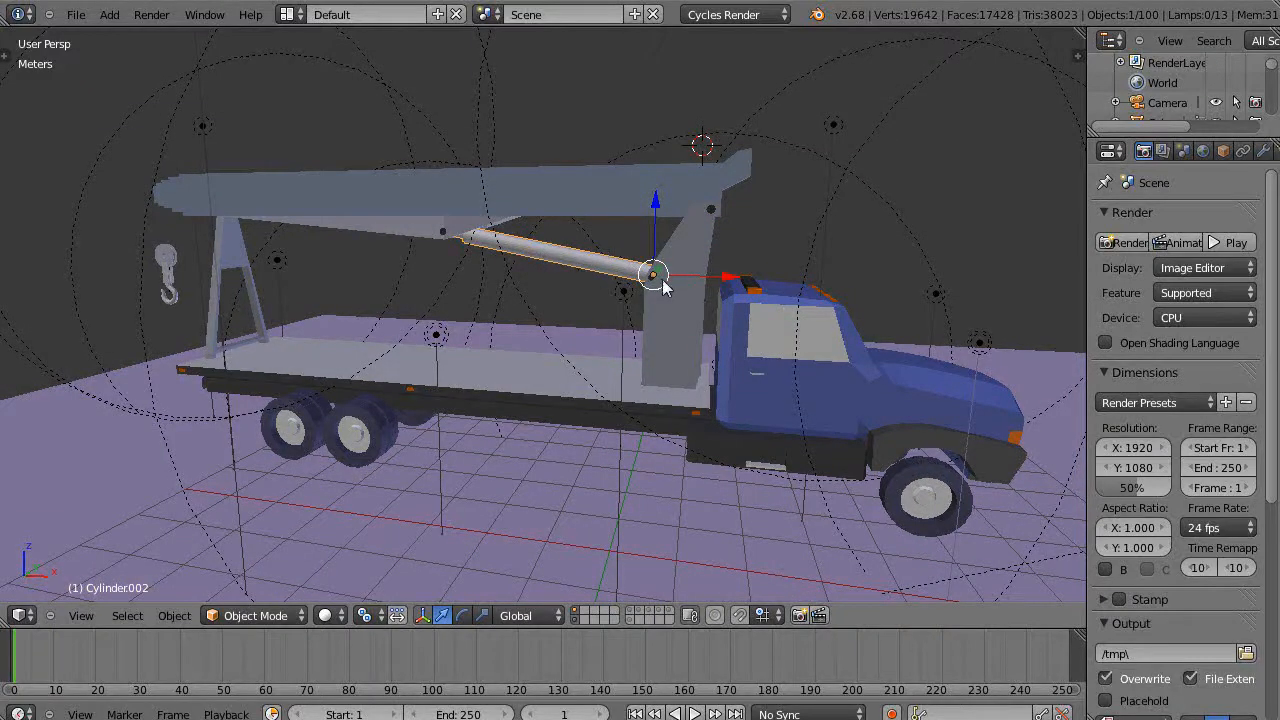
pyautogui.scroll(2, 655, 283)
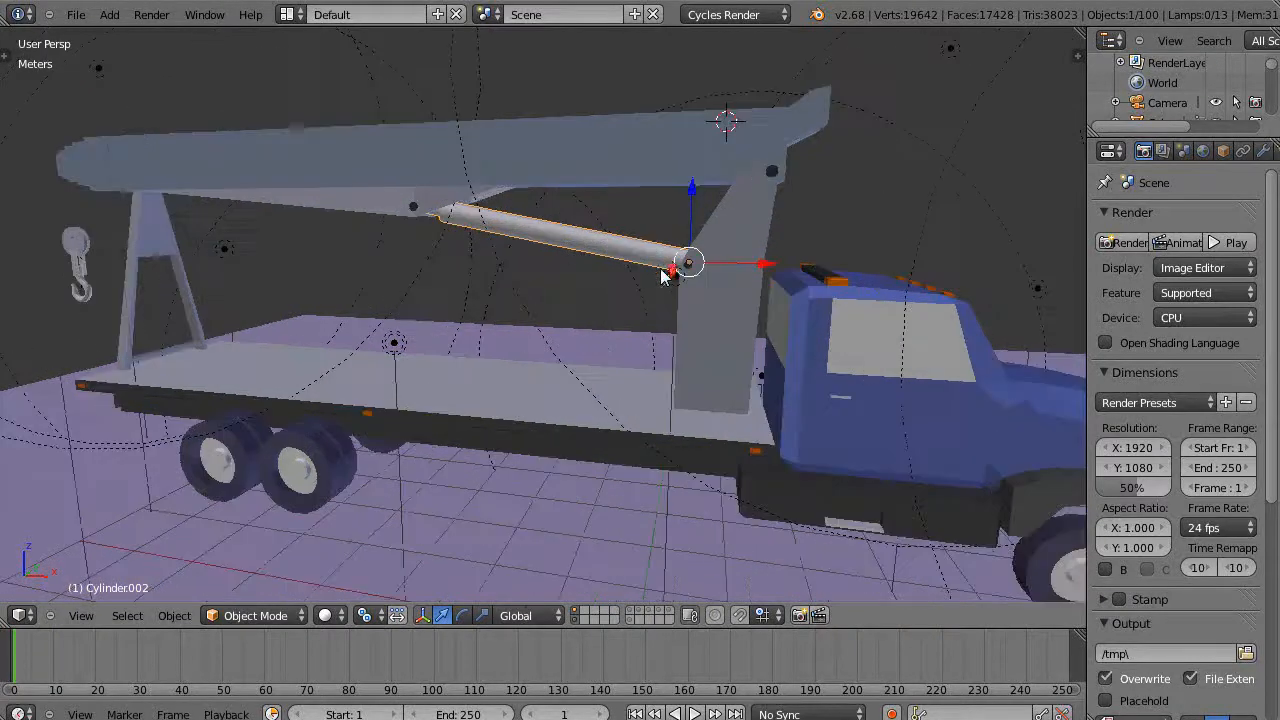
pyautogui.rightClick(772, 172)
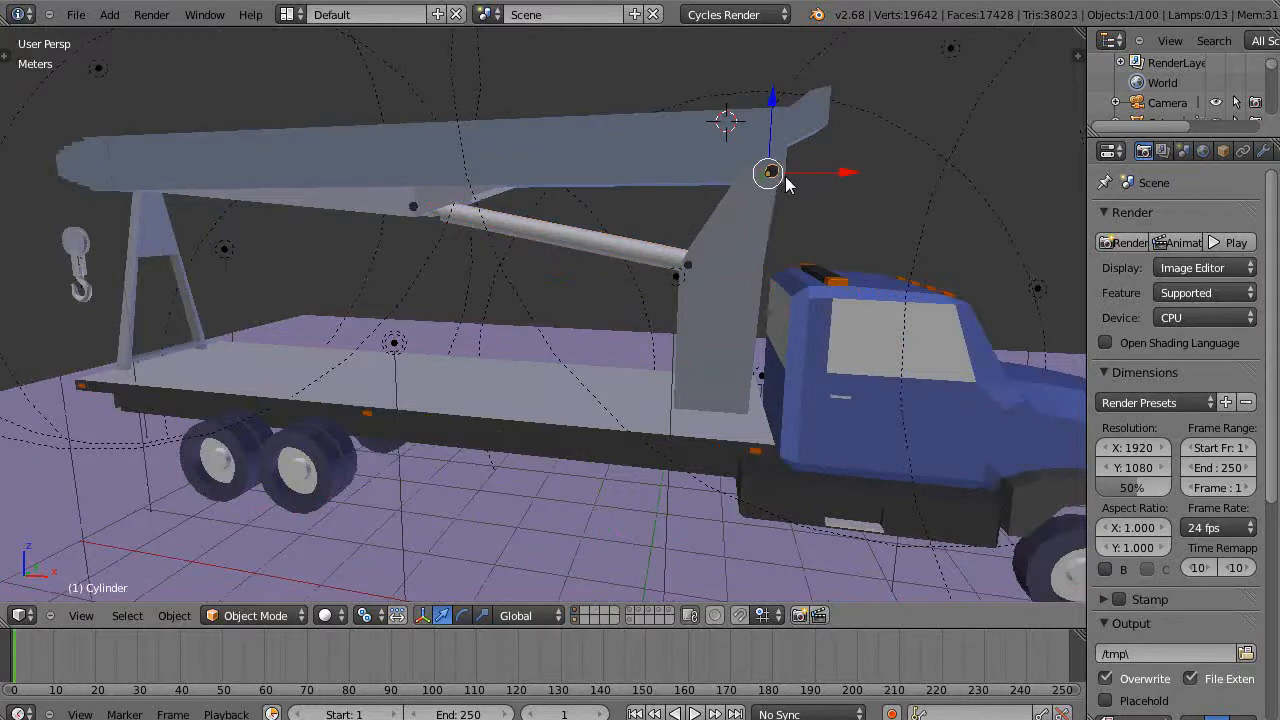
pyautogui.hotkey('shift', 's')
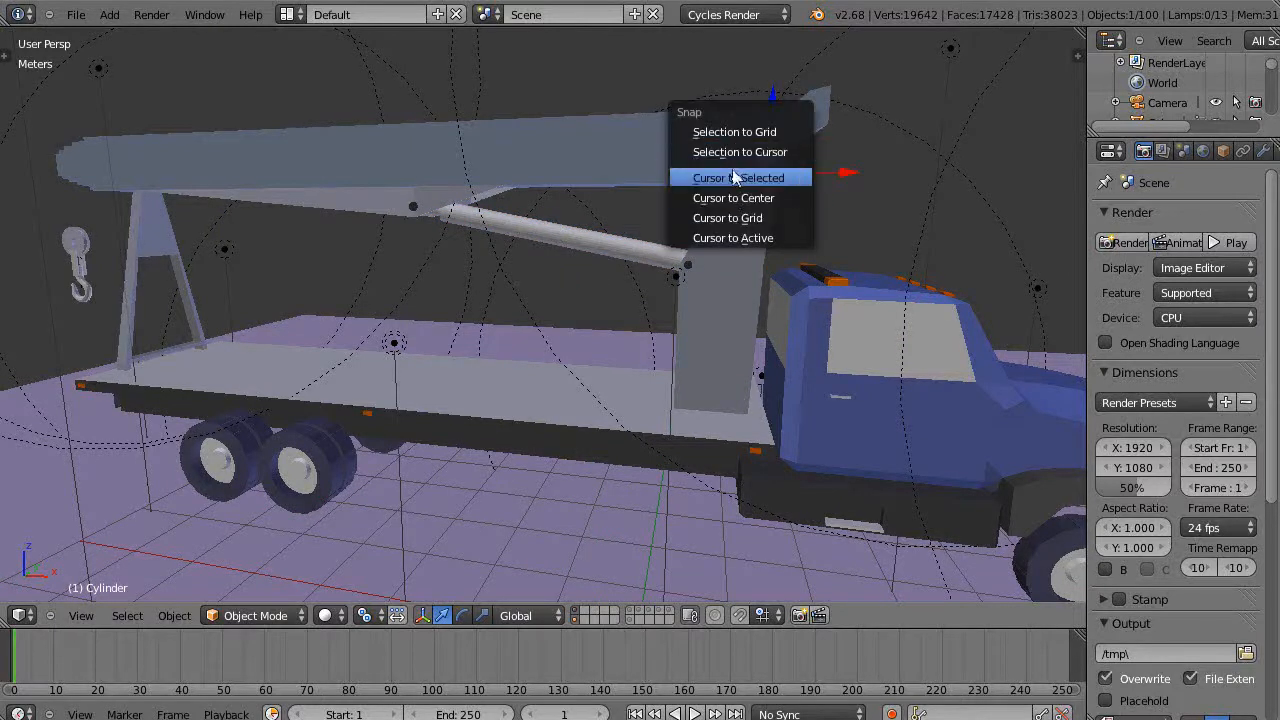
pyautogui.click(735, 177)
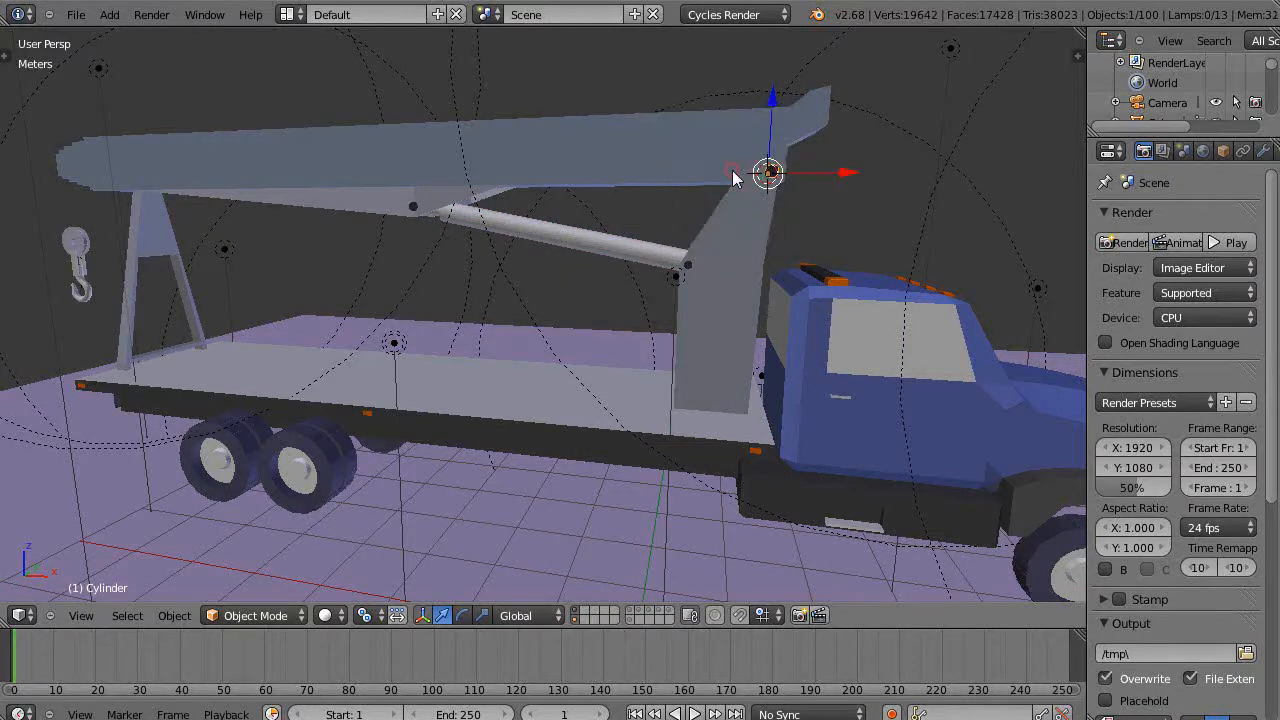
# Step: Set the crane boom's origin to the 3D cursor at the pivot pin
pyautogui.rightClick(469, 162)
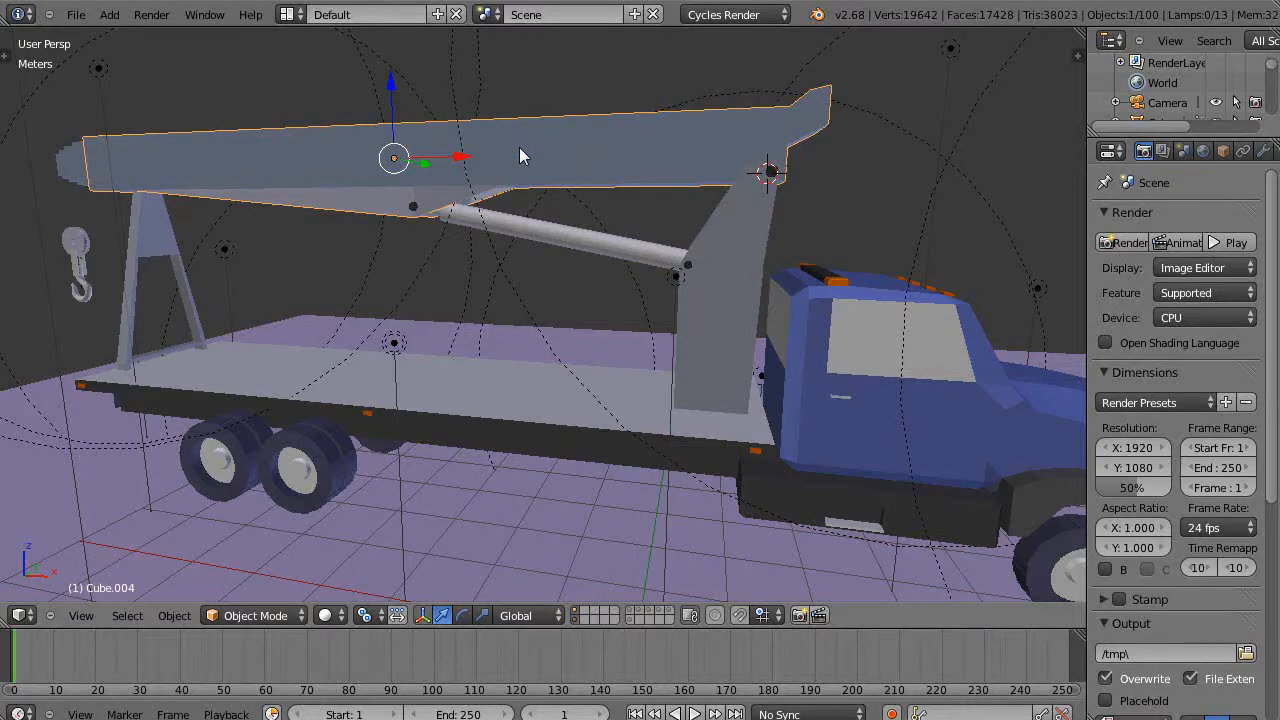
pyautogui.click(175, 616)
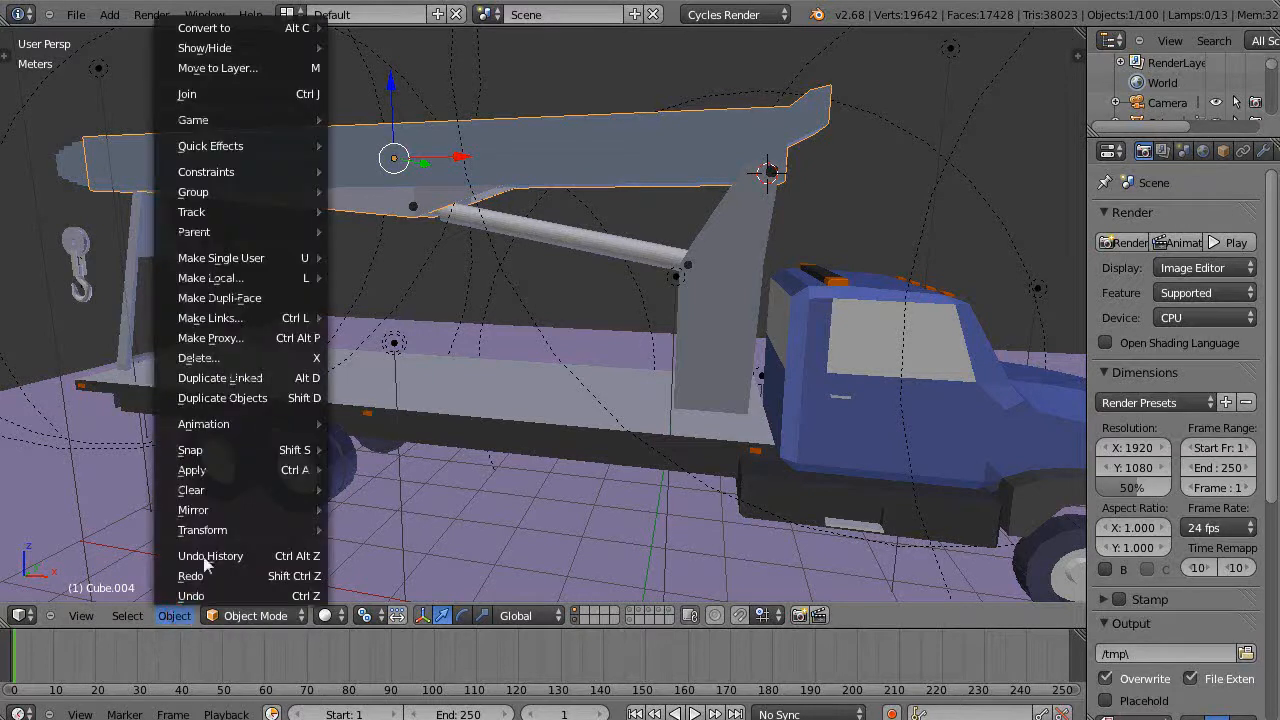
pyautogui.moveTo(216, 529)
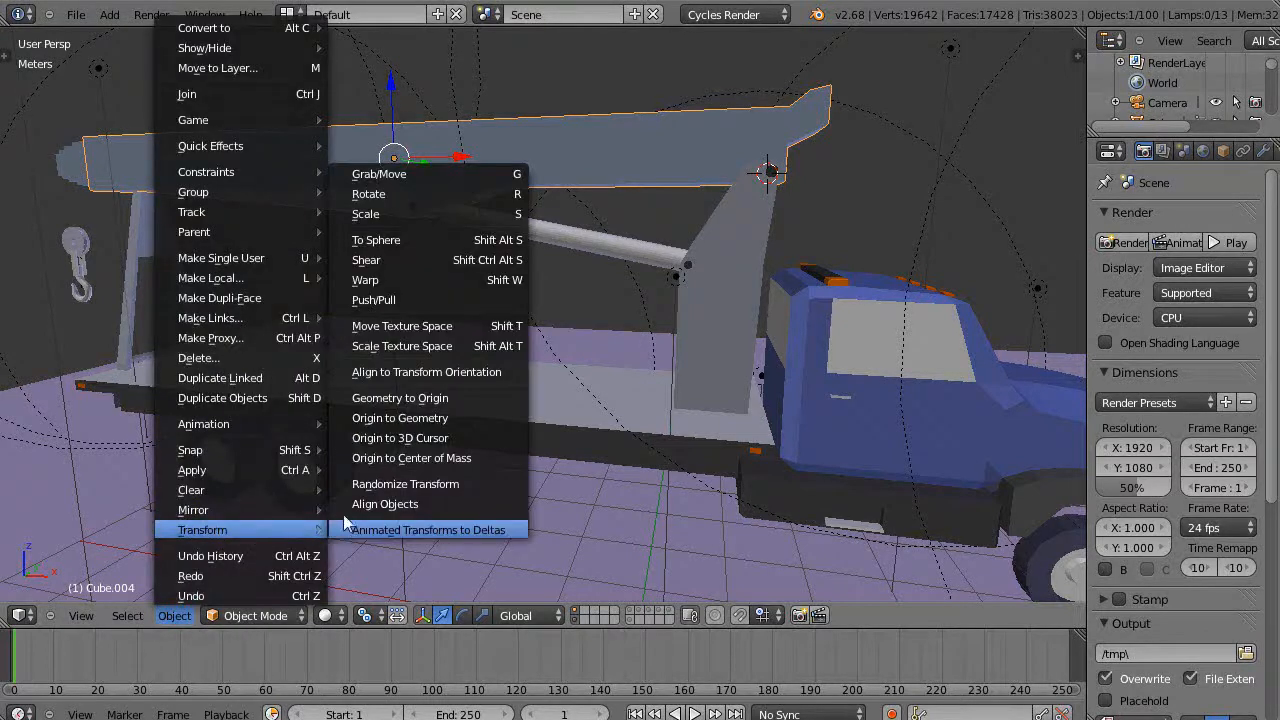
pyautogui.click(395, 438)
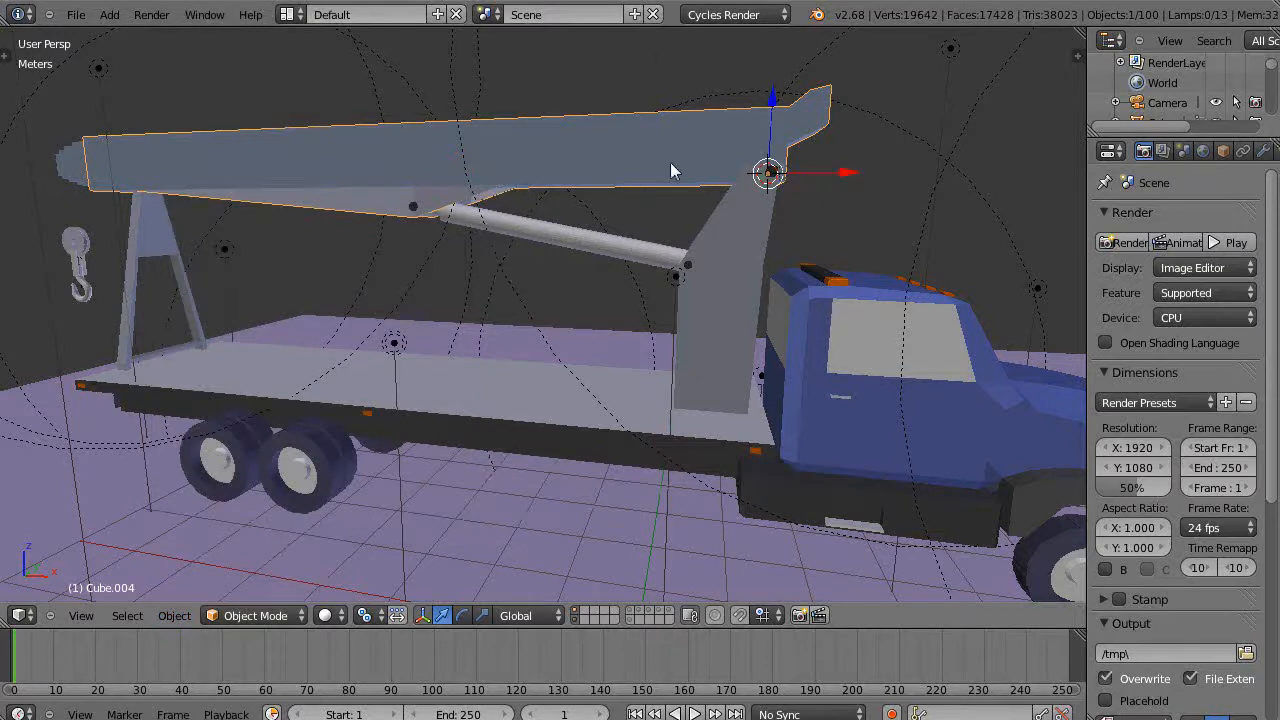
# Step: Test the boom's rotation about the global Y axis around its new origin at the pivot pin
pyautogui.press('r')
pyautogui.press('y')
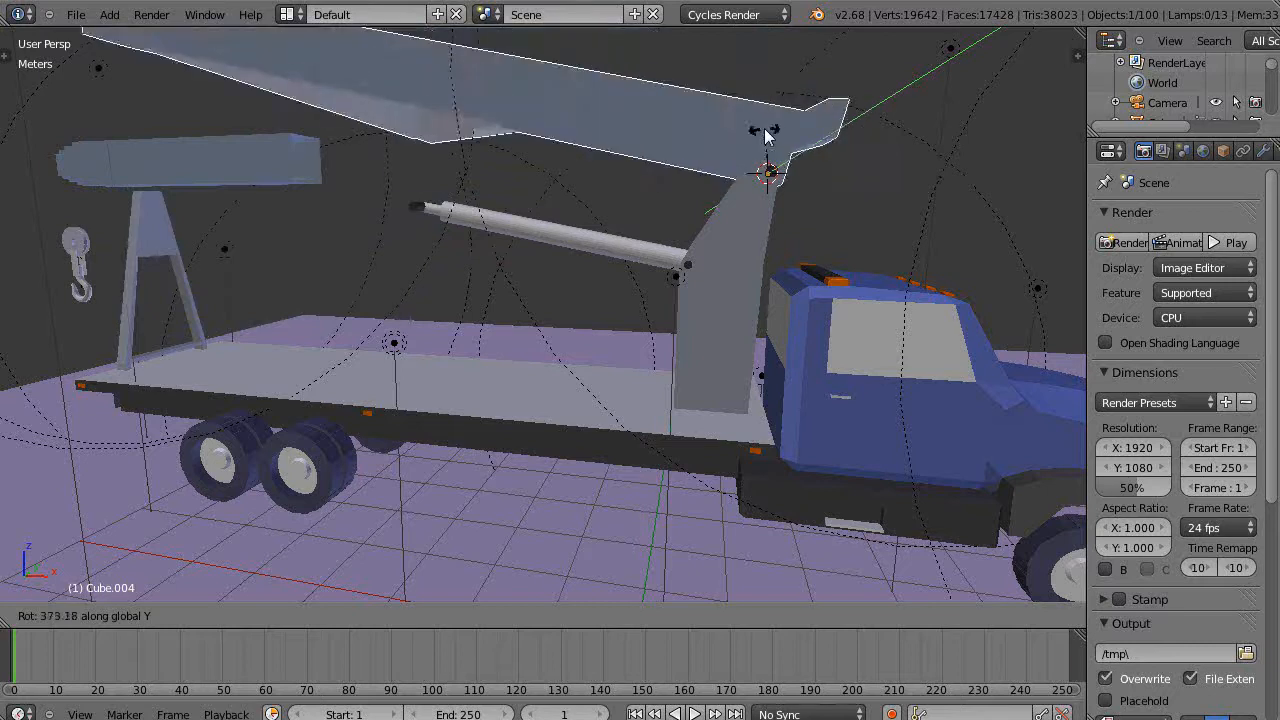
pyautogui.press('Escape')
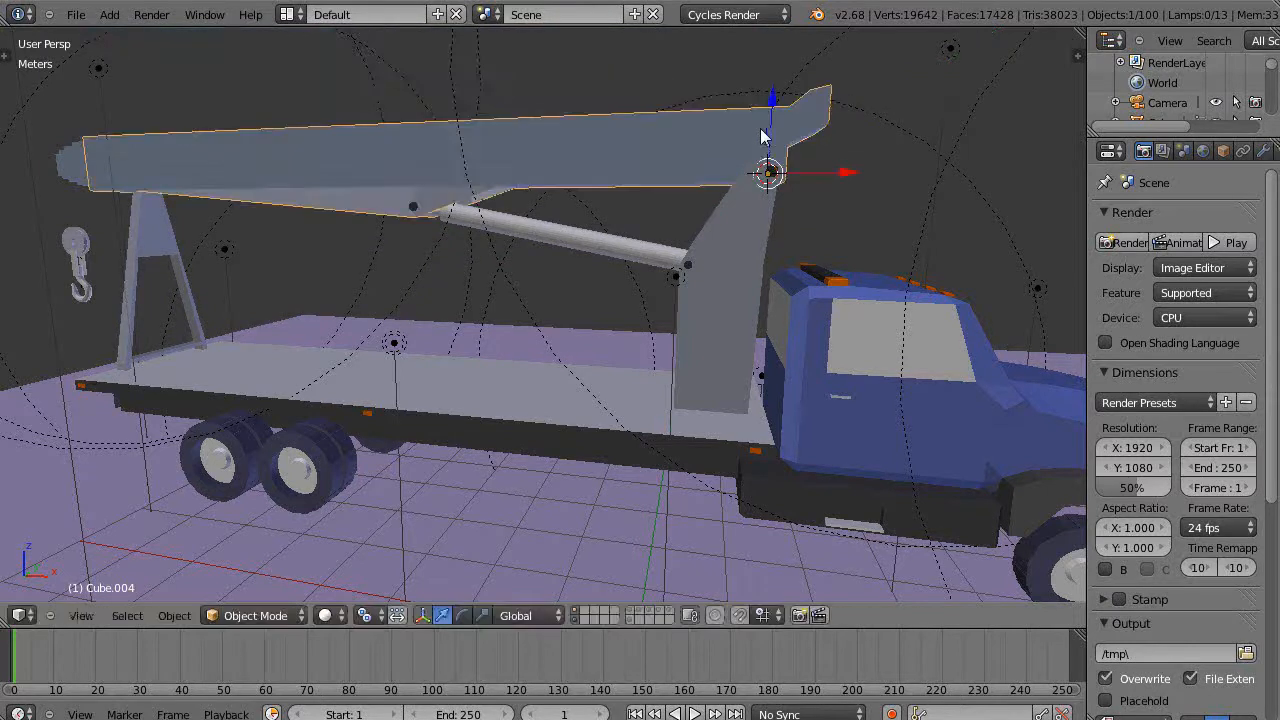
# Step: Add the hydraulic cylinder to the boom selection and try rotating both about the global Y axis
pyautogui.keyDown('shift'); pyautogui.rightClick(575, 242); pyautogui.keyUp('shift')
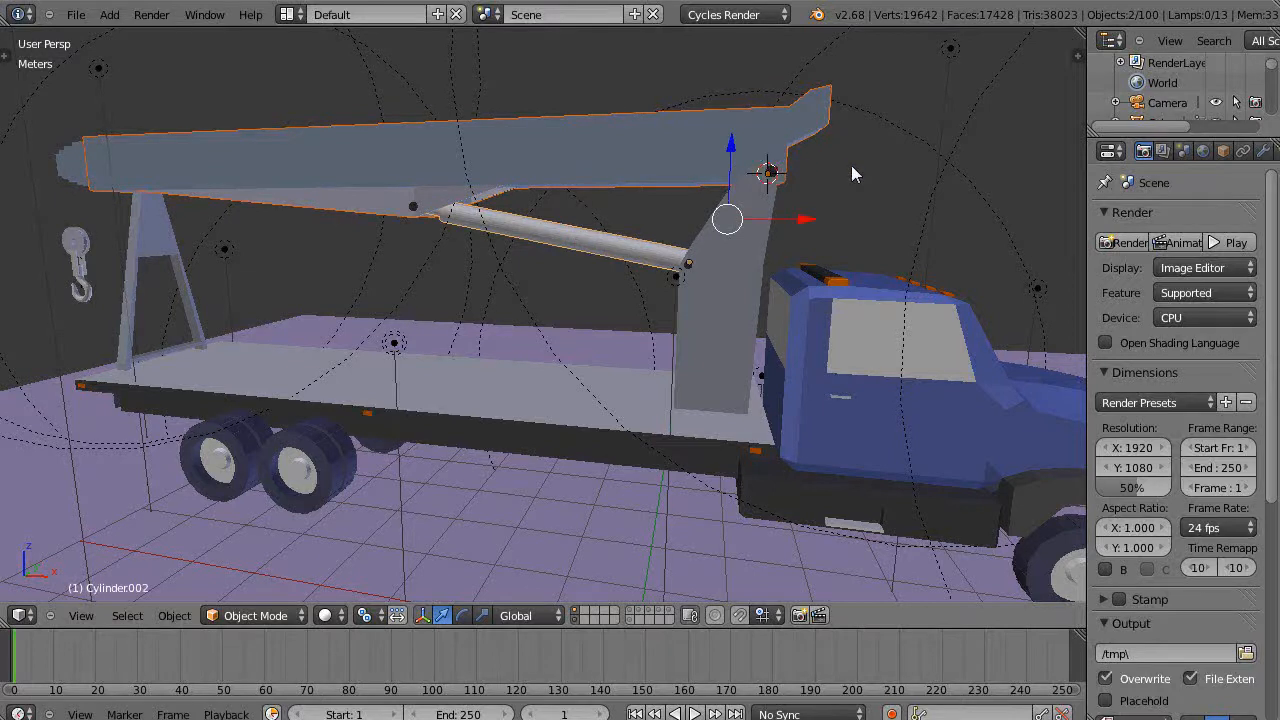
pyautogui.press('r')
pyautogui.press('y')
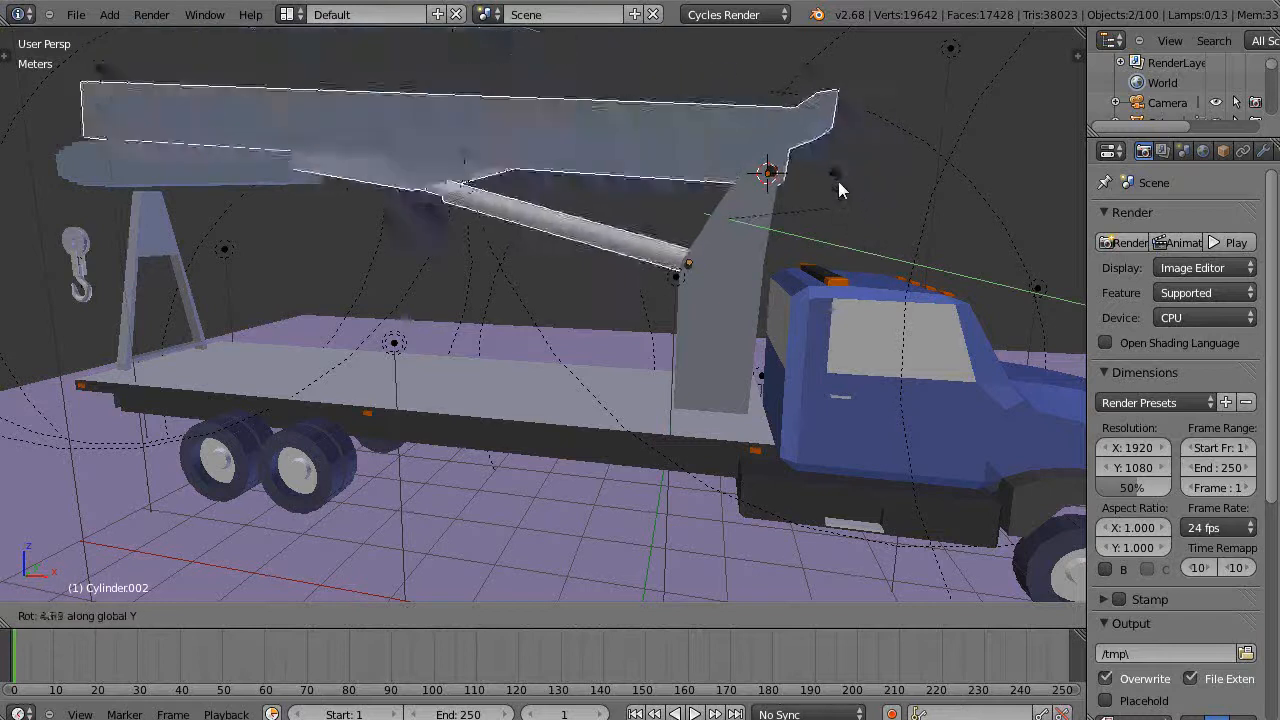
pyautogui.rightClick(827, 188)
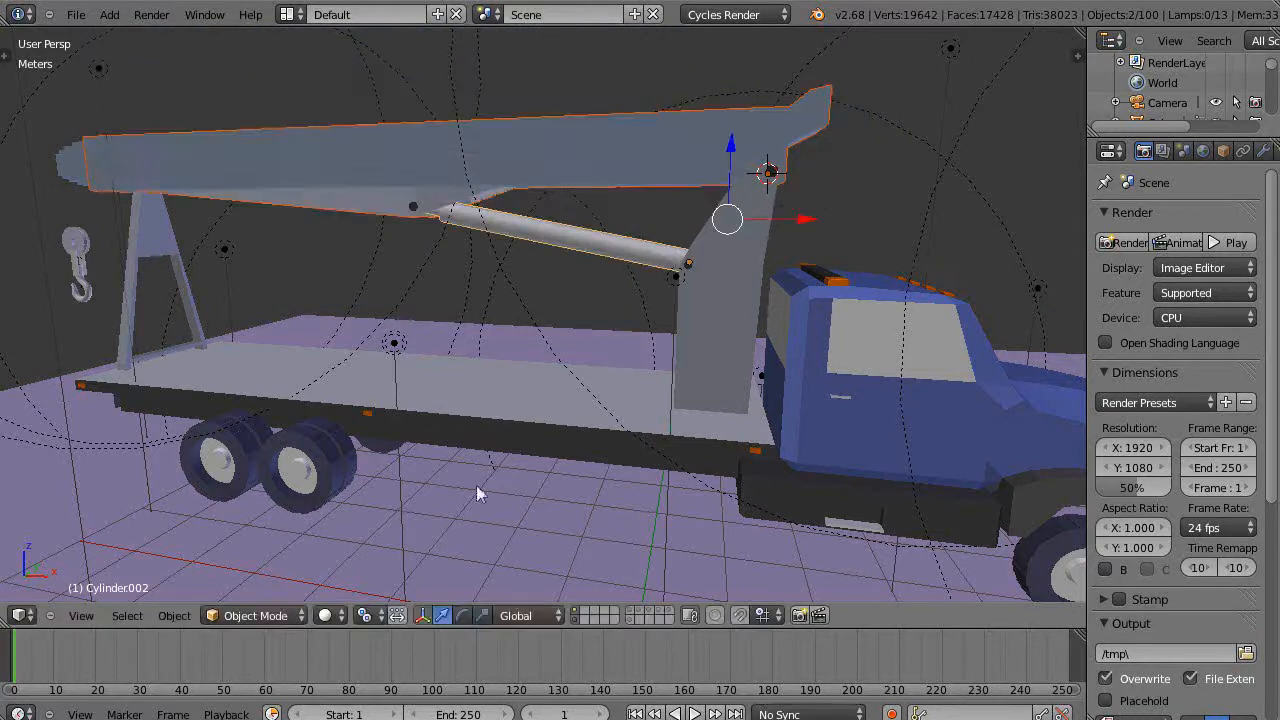
# Step: Set the pivot point to Median Point and try rotating the boom and cylinder together about the global Y axis
pyautogui.click(369, 615)
pyautogui.click(366, 618)
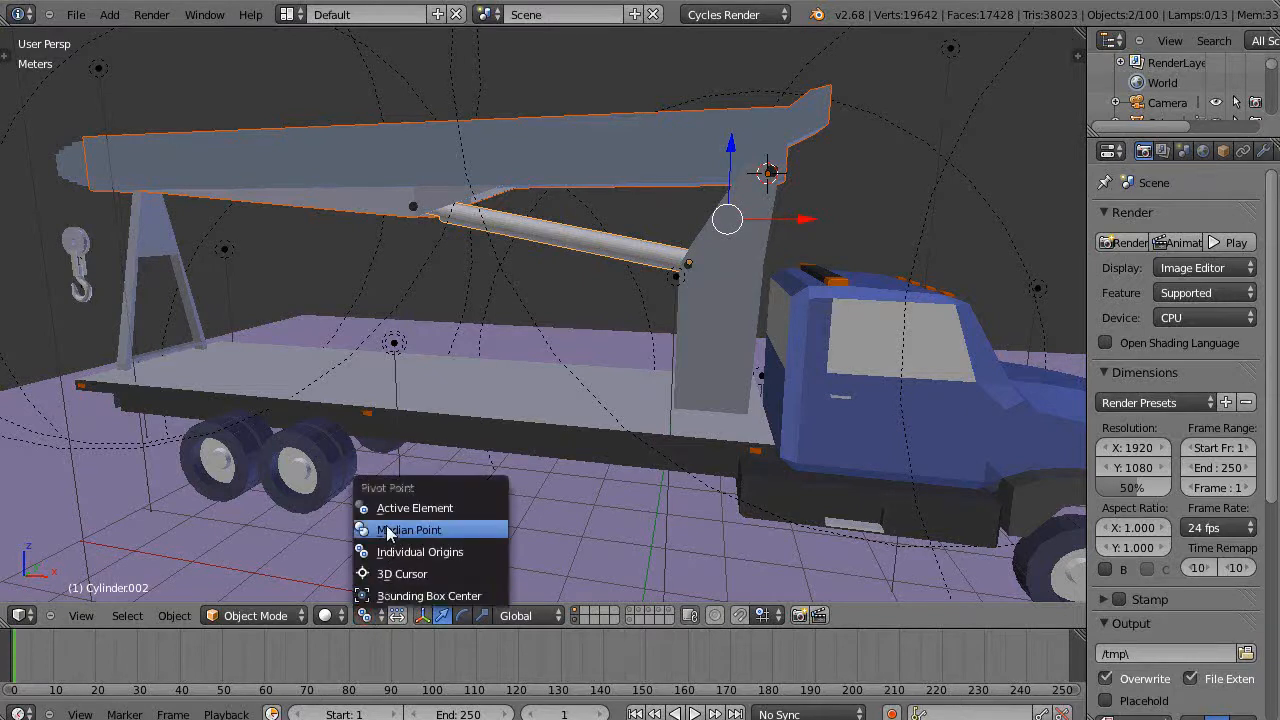
pyautogui.click(388, 531)
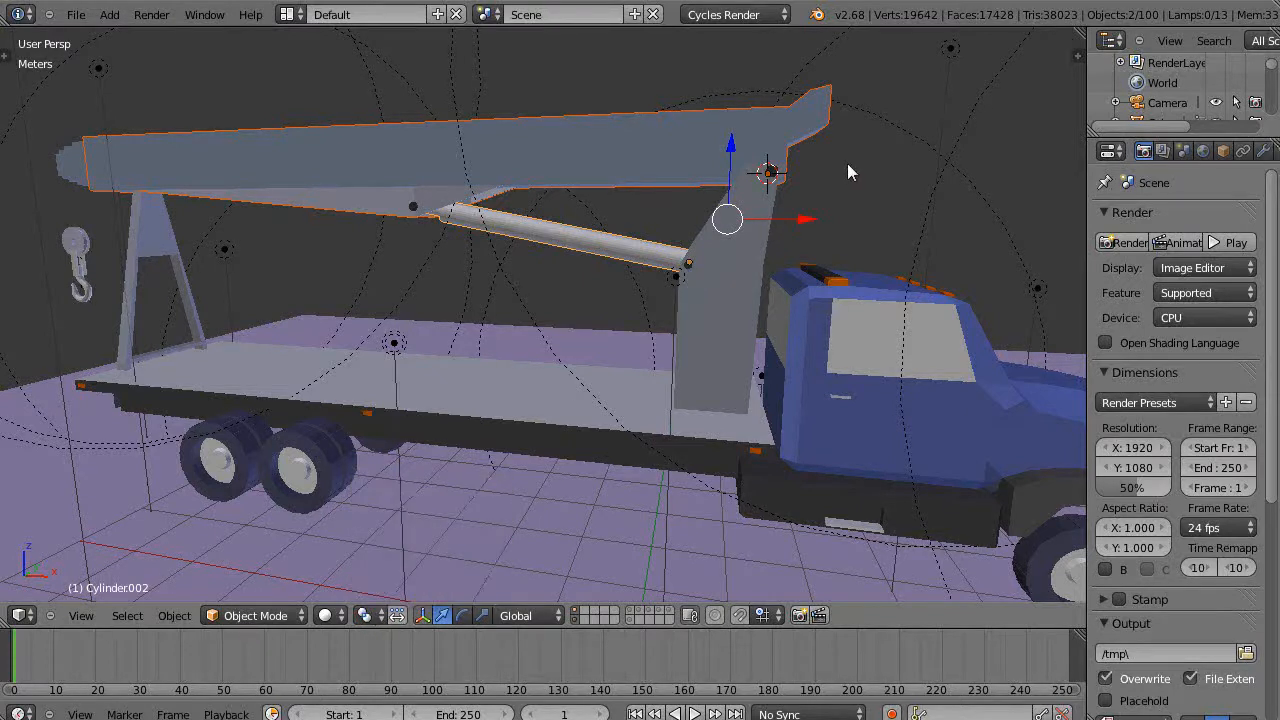
pyautogui.press('r')
pyautogui.press('y')
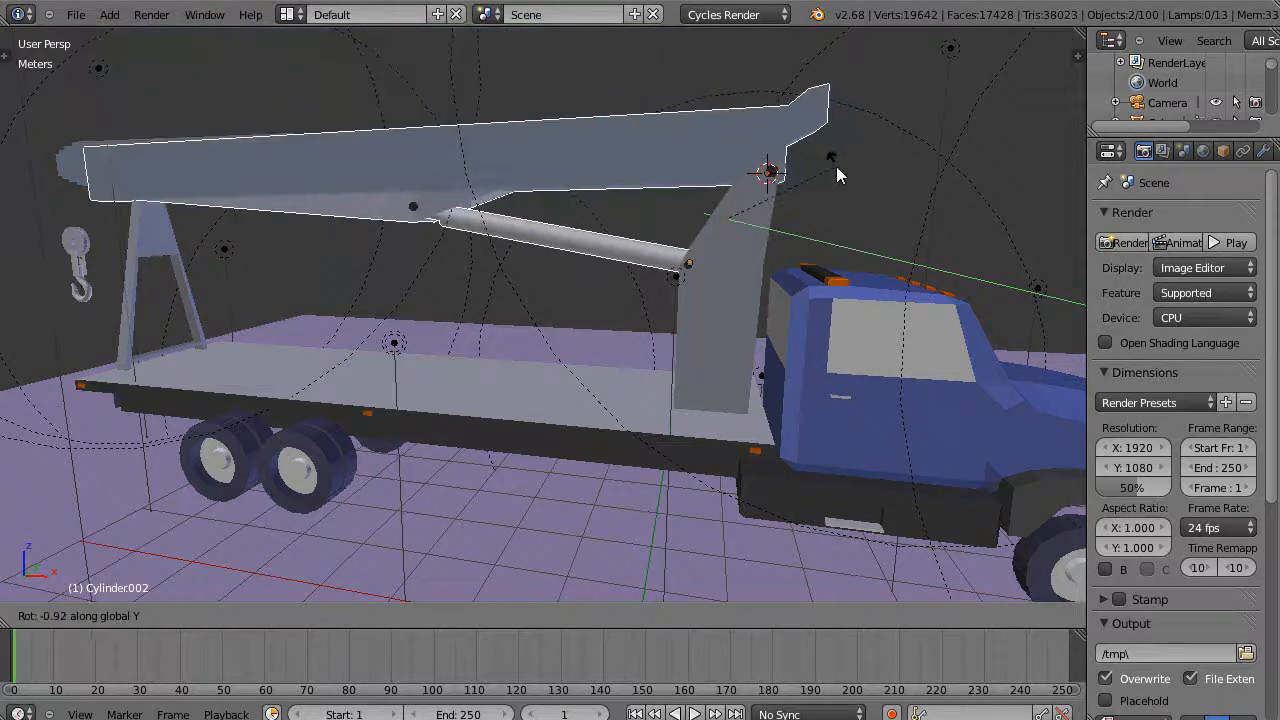
pyautogui.click(836, 166)
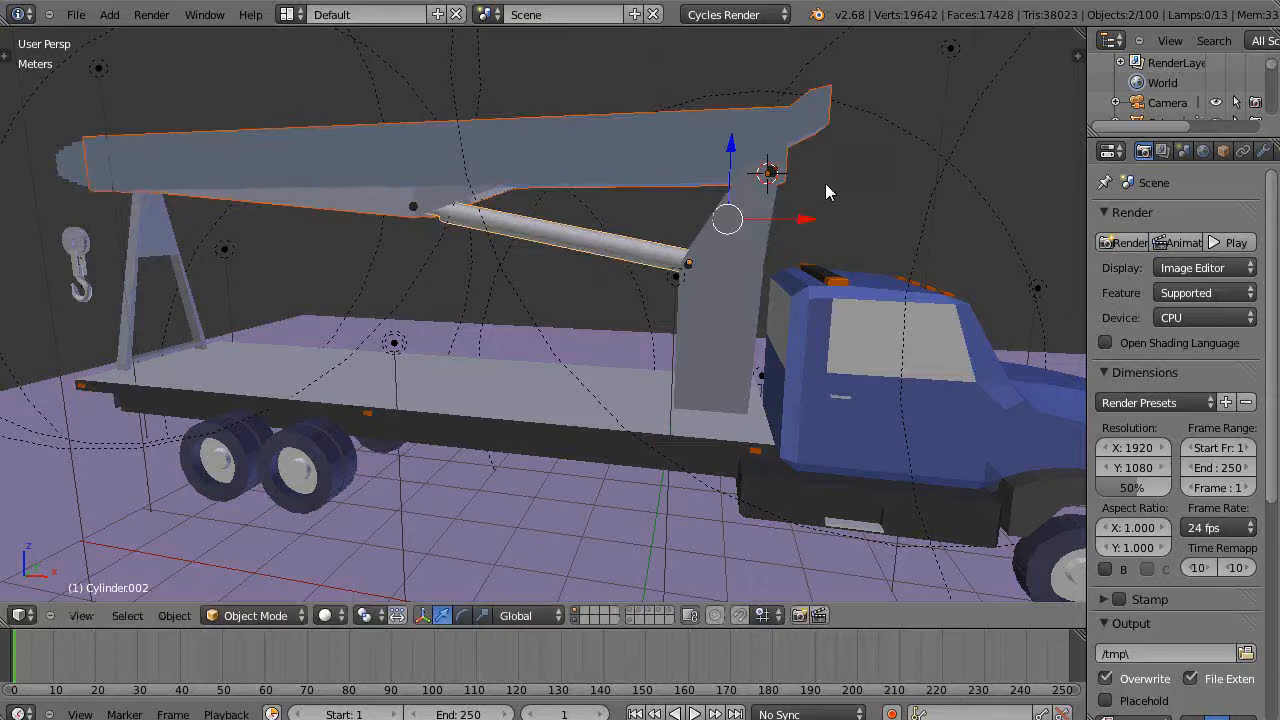
# Step: Set the pivot point to Individual Origins and rotate the boom and cylinder upward about the global Y axis
pyautogui.click(367, 615)
pyautogui.click(386, 558)
pyautogui.press('r')
pyautogui.press('y')
pyautogui.click(902, 228)
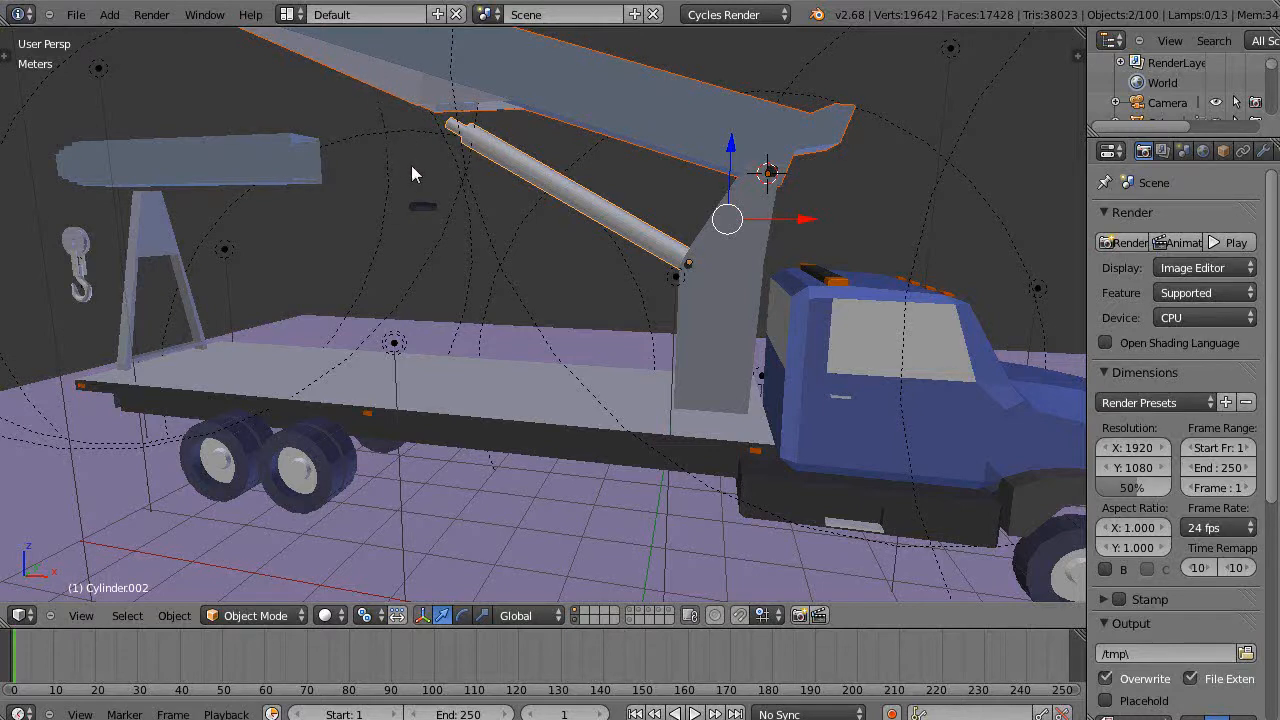
# Step: Examine how the raised boom lines up with the hydraulic cylinder and the rest of the crane
pyautogui.keyDown('shift'); pyautogui.moveTo(412, 167); pyautogui.dragTo(426, 260, button='middle'); pyautogui.keyUp('shift')
pyautogui.moveTo(556, 287); pyautogui.dragTo(556, 276, button='middle')
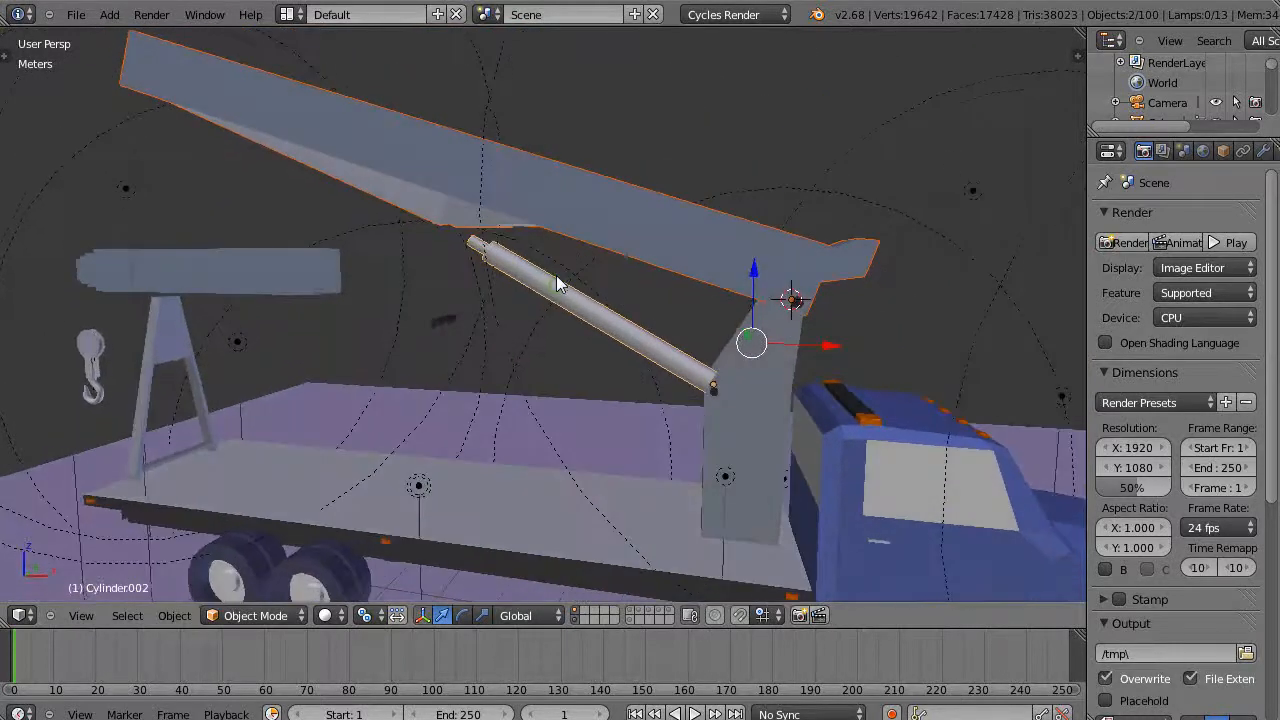
pyautogui.scroll(-3, 556, 285)
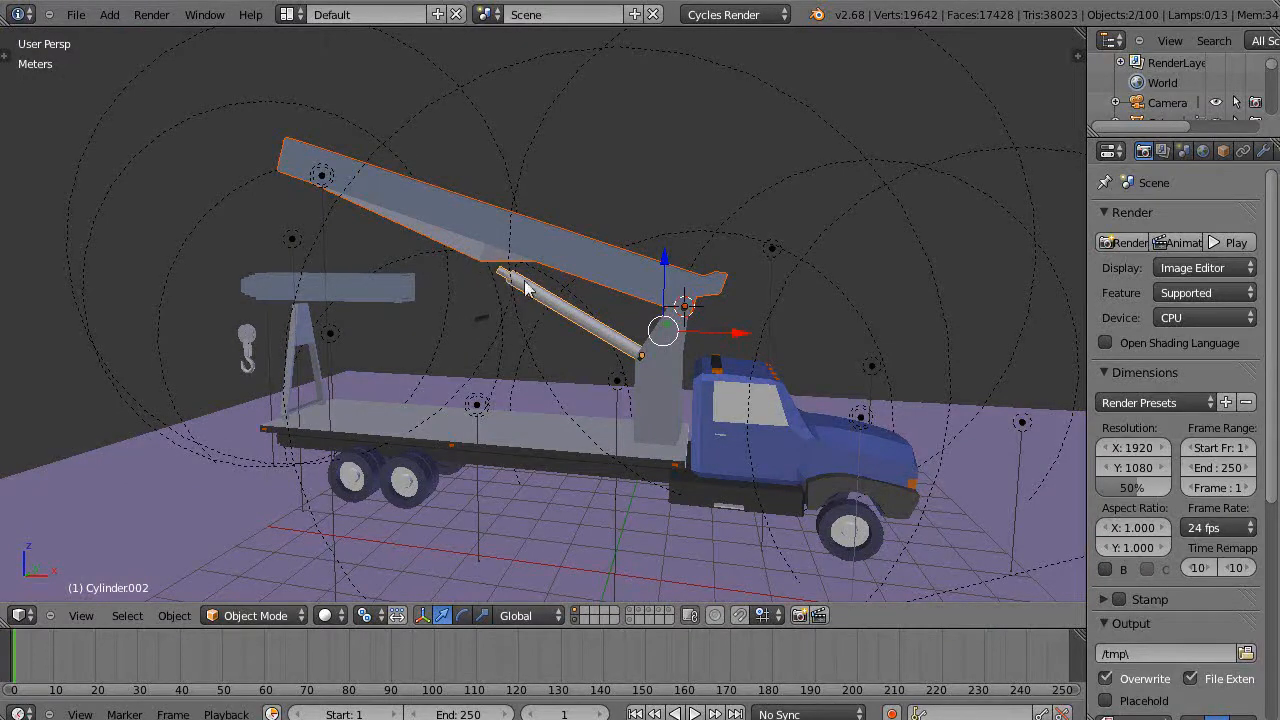
pyautogui.scroll(3, 512, 300)
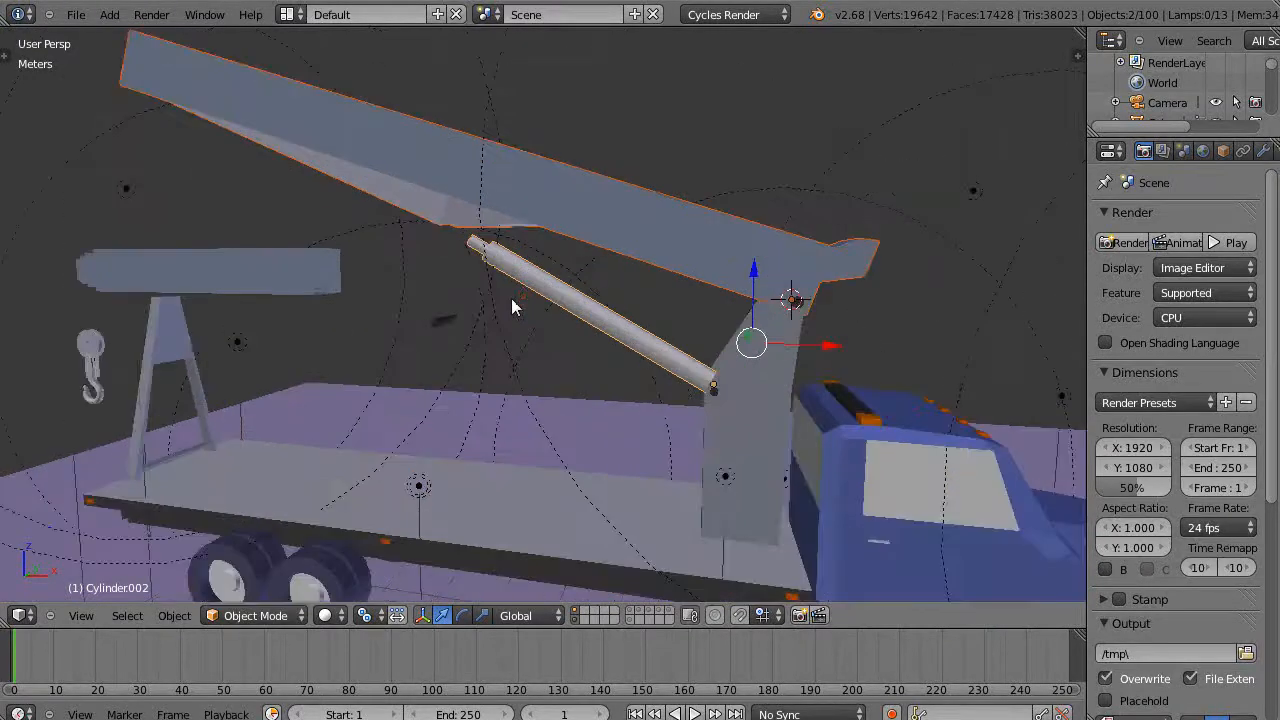
pyautogui.scroll(-2, 483, 410)
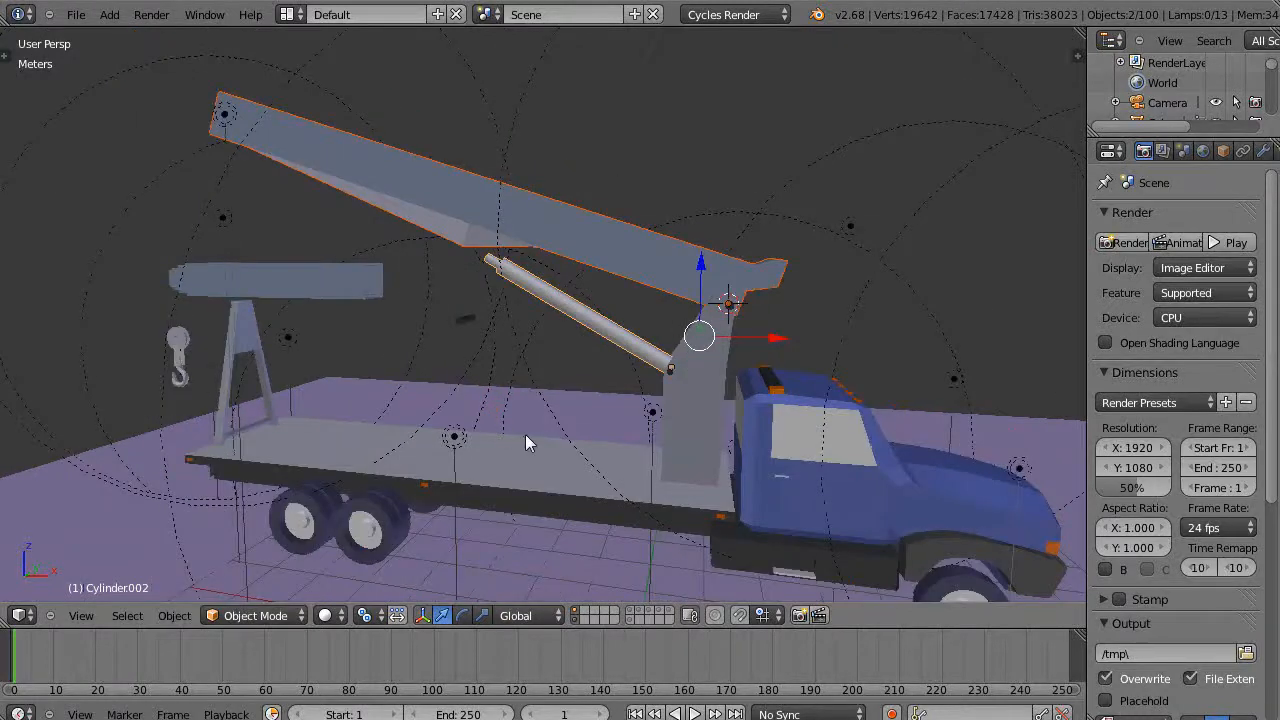
pyautogui.moveTo(525, 435); pyautogui.dragTo(524, 431, button='middle')
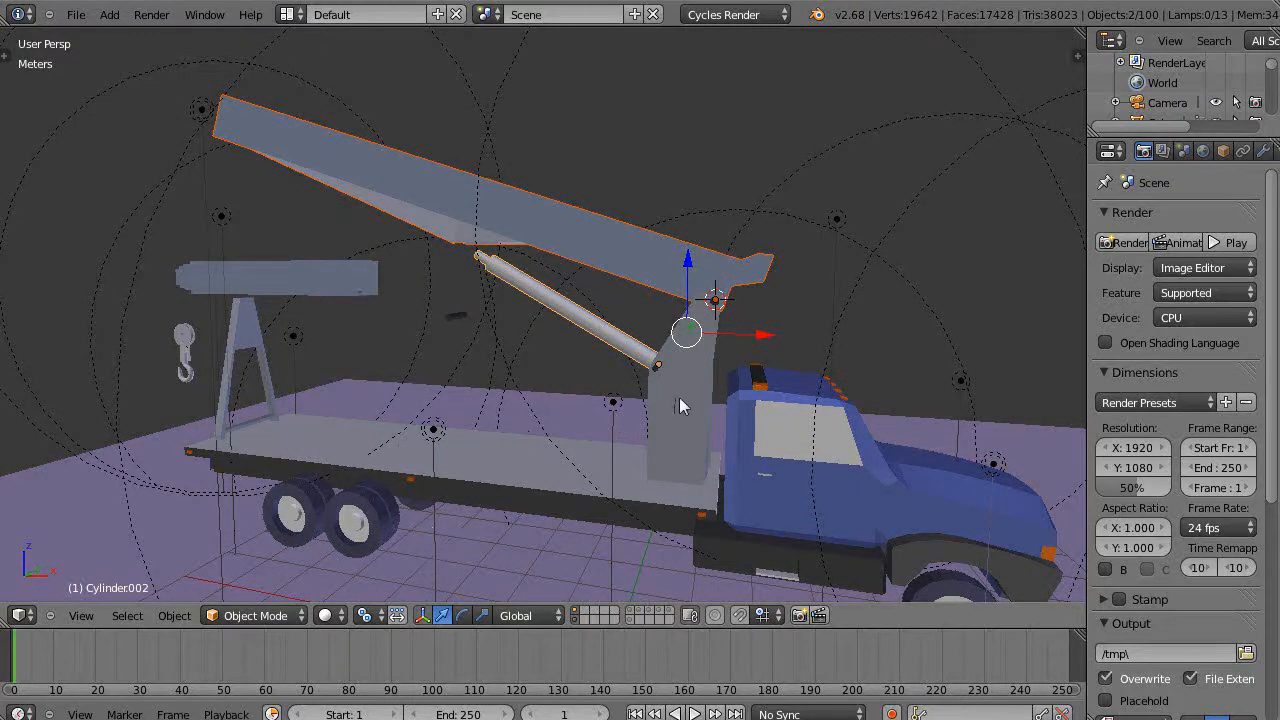
pyautogui.scroll(-2, 679, 399)
pyautogui.scroll(2, 679, 399)
pyautogui.moveTo(679, 395); pyautogui.dragTo(642, 362, button='middle')
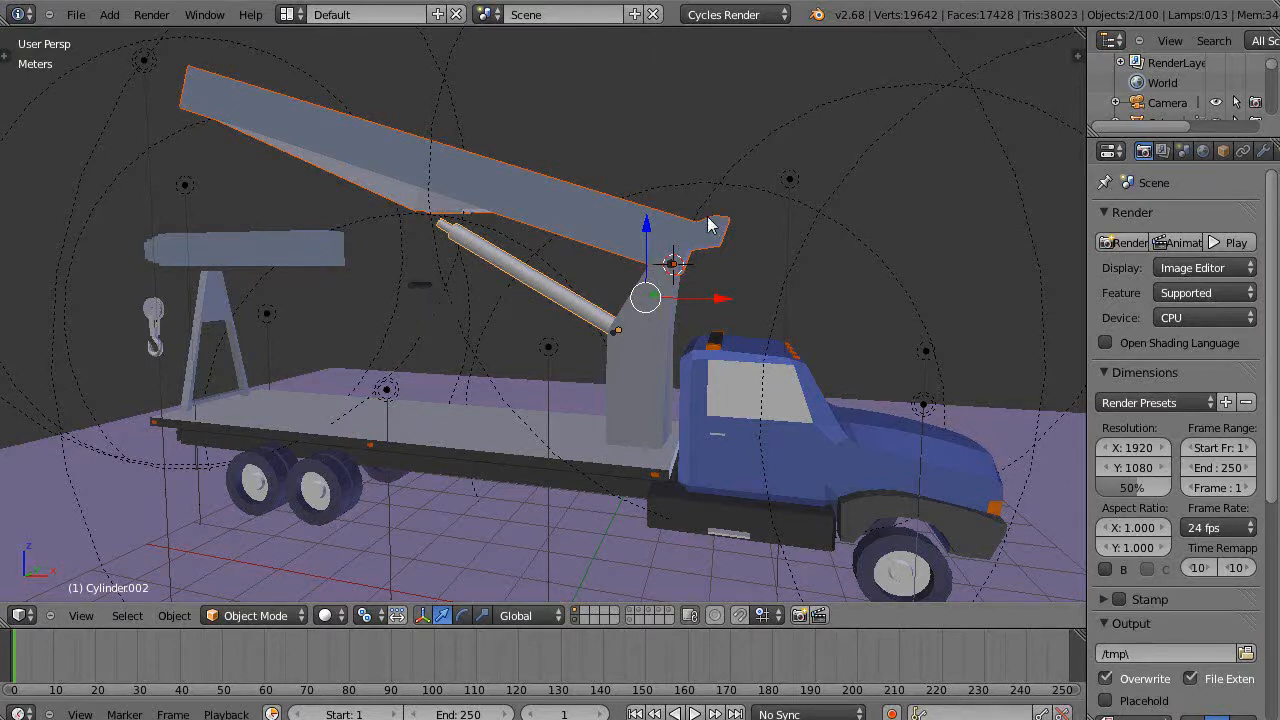
# Step: Undo the upward rotation of the boom and hydraulic cylinder
pyautogui.hotkey('ctrl', 'z')
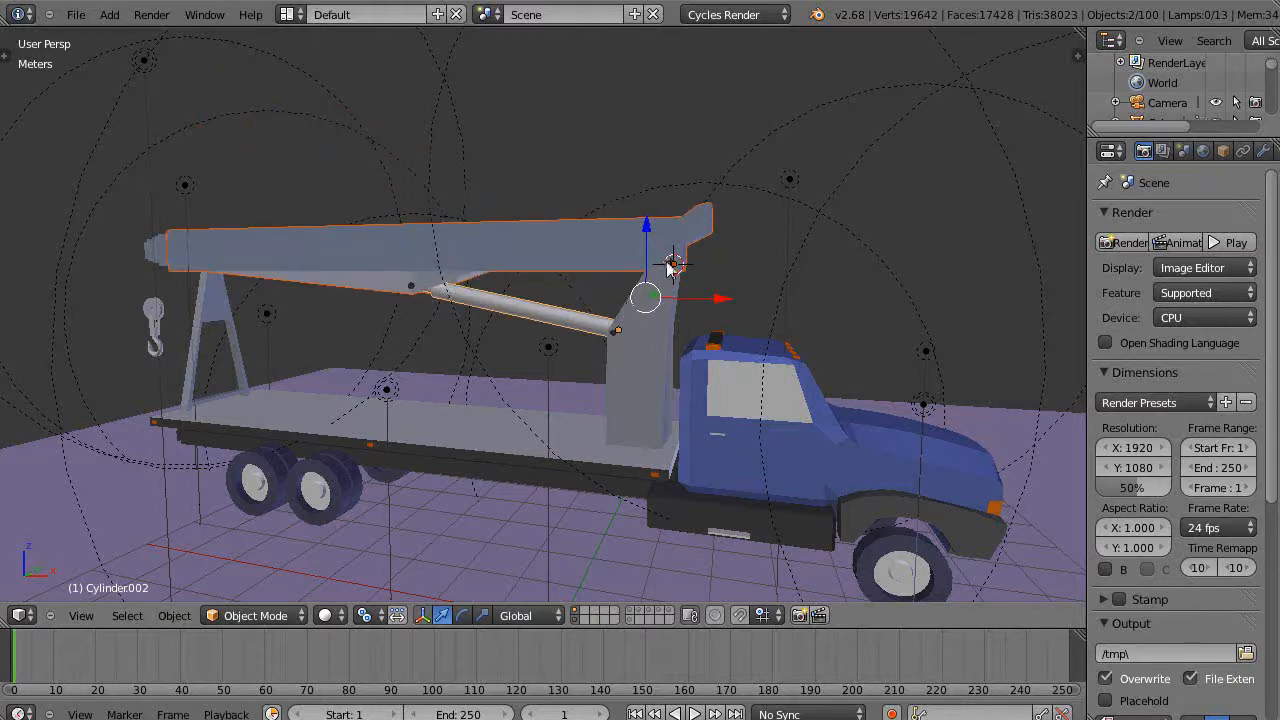
pyautogui.moveTo(527, 352); pyautogui.dragTo(484, 370, button='middle')
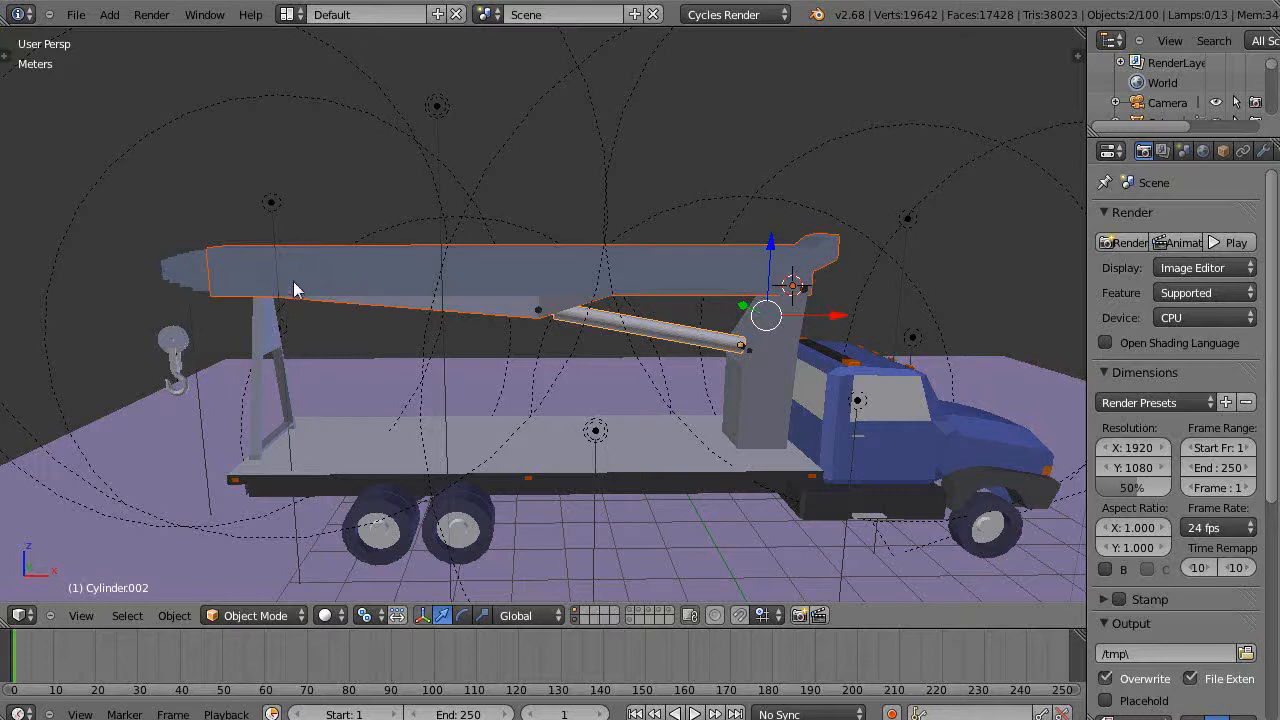
# Step: Move the front pulley housing disc away from the crane along the X axis and lower the remaining pulley housing slightly along Z
pyautogui.rightClick(179, 337)
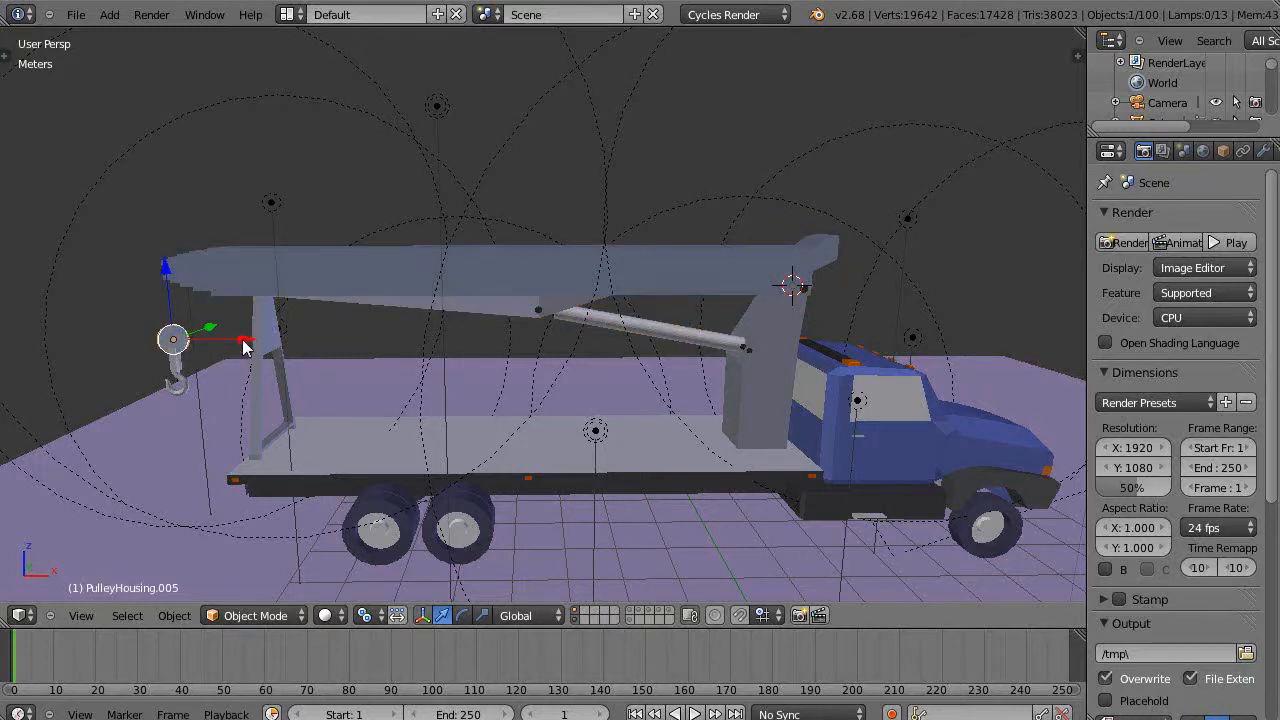
pyautogui.moveTo(243, 341); pyautogui.dragTo(23, 339)
pyautogui.rightClick(170, 342)
pyautogui.moveTo(164, 267)
pyautogui.mouseDown()
pyautogui.moveTo(173, 204)
pyautogui.moveTo(170, 268)
pyautogui.mouseUp()
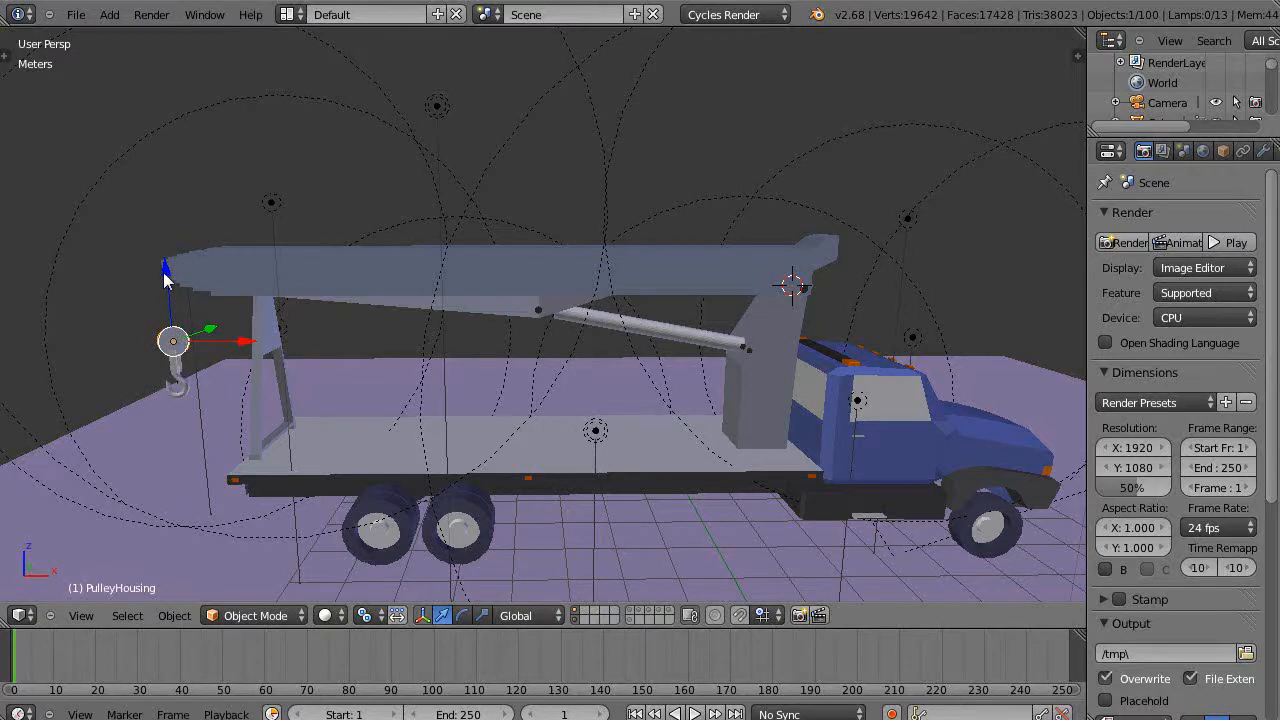
pyautogui.moveTo(164, 278)
pyautogui.mouseDown()
pyautogui.moveTo(164, 234)
pyautogui.moveTo(166, 287)
pyautogui.mouseUp()
pyautogui.scroll(1, 276, 282)
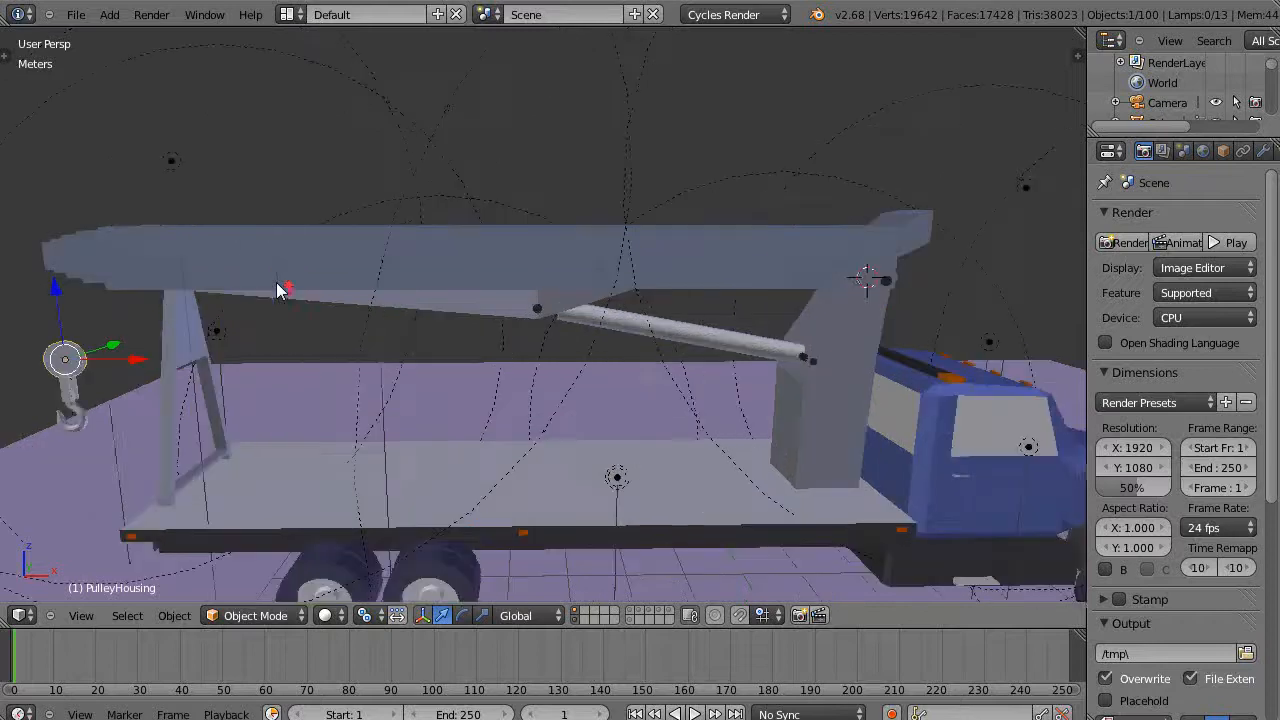
pyautogui.scroll(-1, 276, 282)
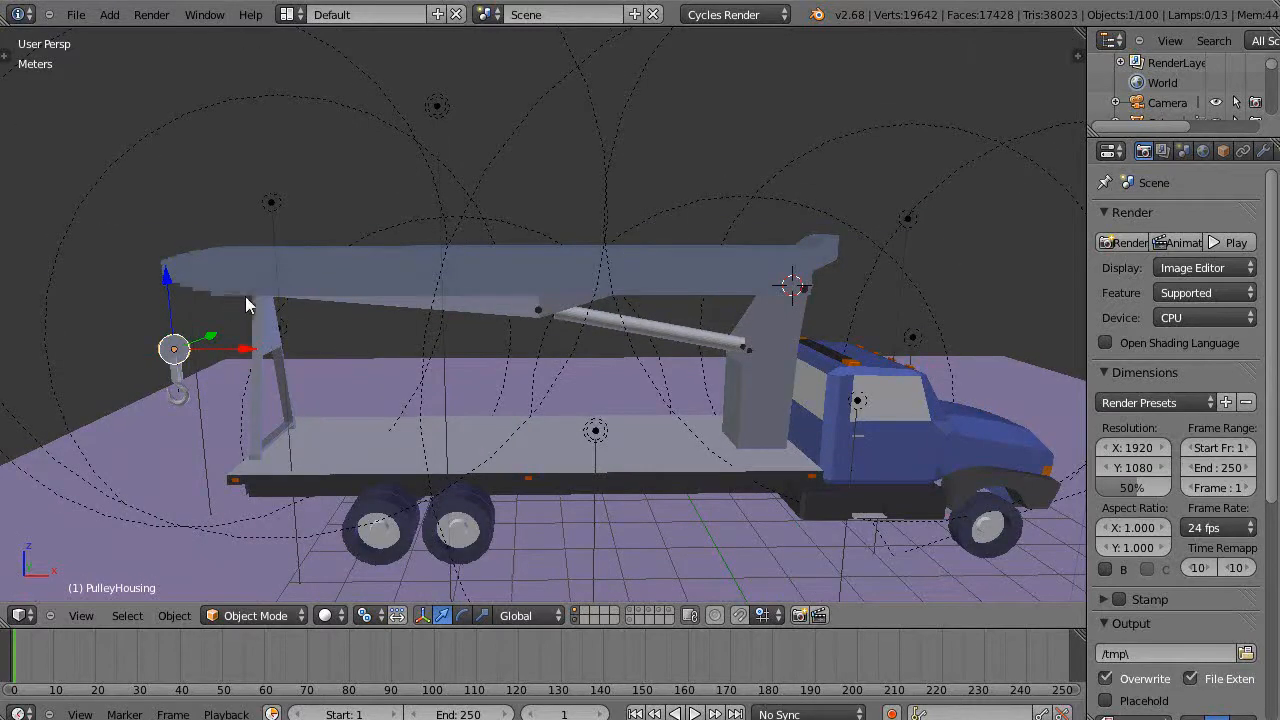
# Step: Move the remaining pulley housing and its hook along the X axis toward the truck, beneath the boom's tip
pyautogui.rightClick(369, 279)
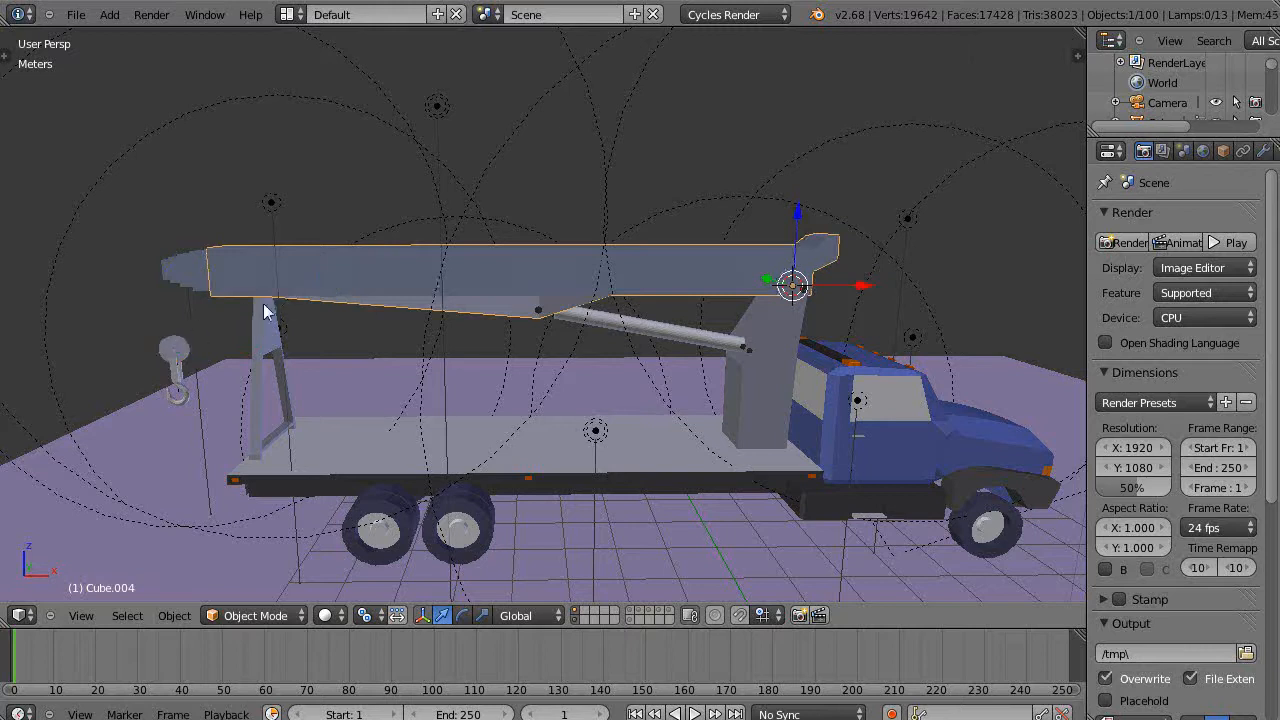
pyautogui.rightClick(182, 346)
pyautogui.moveTo(250, 350); pyautogui.dragTo(292, 354)
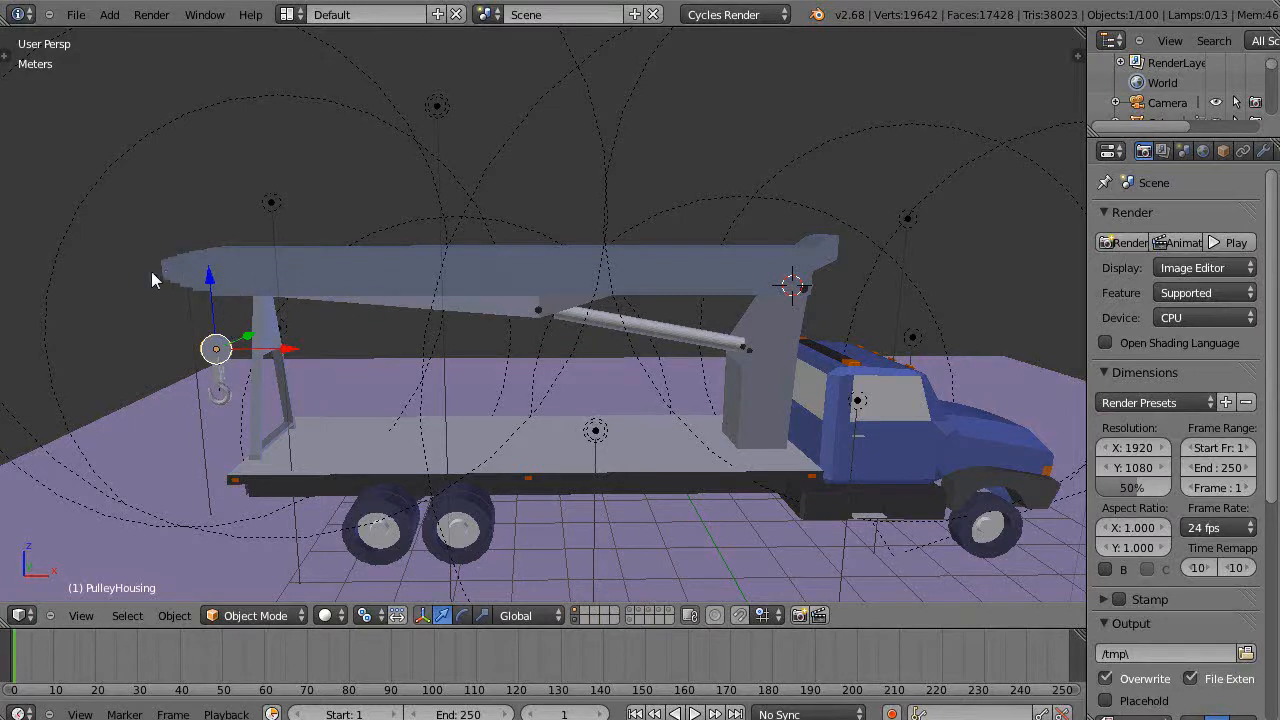
# Step: Switch the 3D viewport to textured shading
pyautogui.scroll(2, 162, 280)
pyautogui.scroll(-2, 162, 280)
pyautogui.keyDown('shift'); pyautogui.moveTo(221, 294); pyautogui.dragTo(337, 285, button='middle'); pyautogui.keyUp('shift')
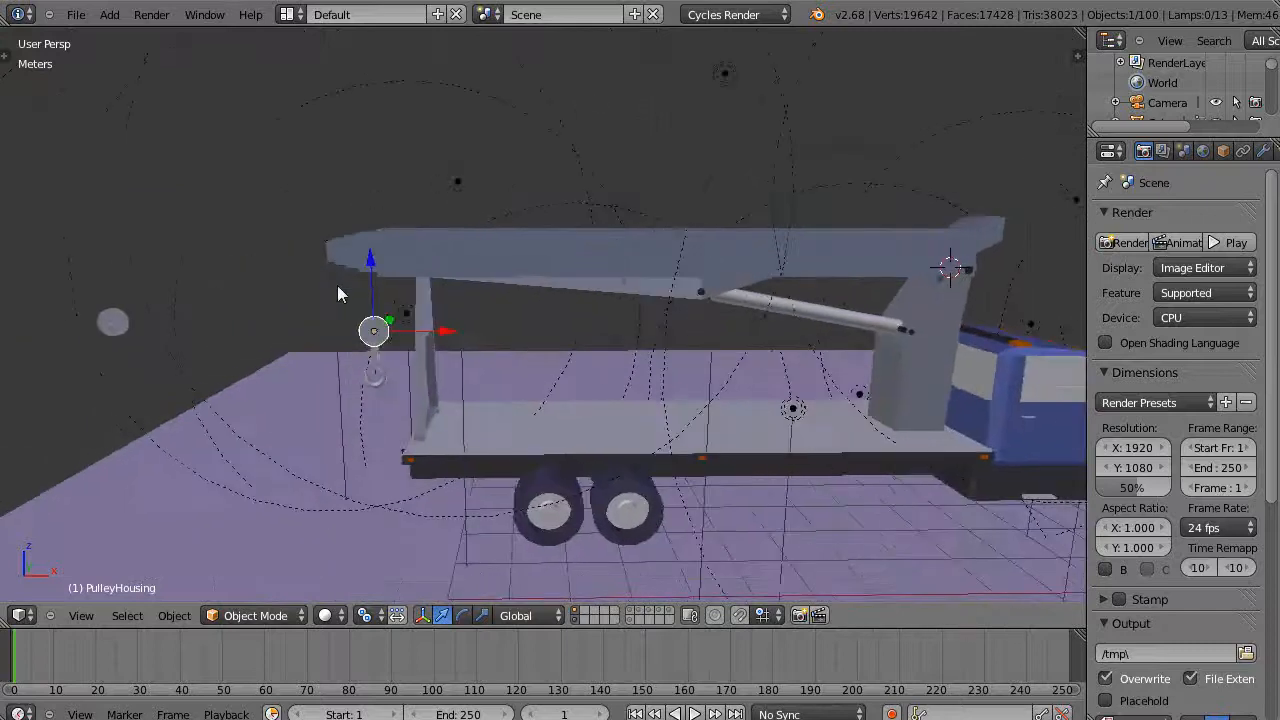
pyautogui.scroll(5, 337, 285)
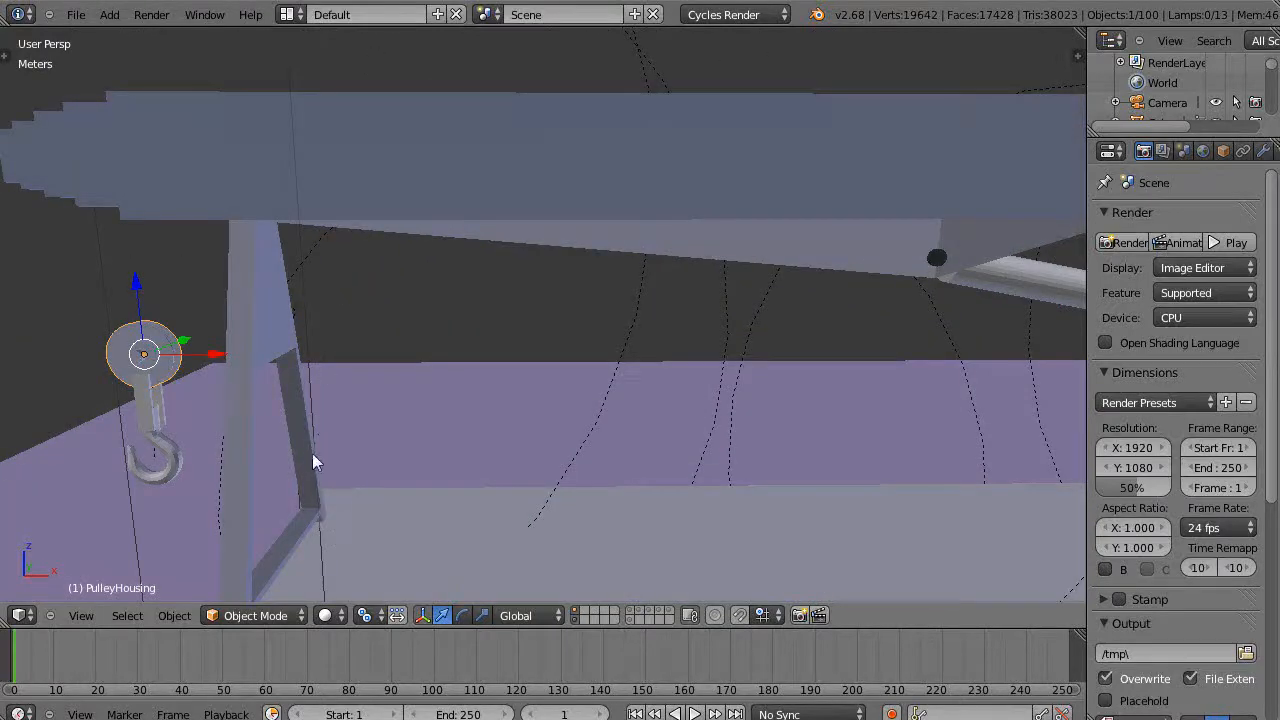
pyautogui.hotkey('shift', 'z')
# Step: Select the four inner telescopic sections at the boom's tip and move them to layer 2
pyautogui.scroll(-2, 336, 390)
pyautogui.scroll(-3, 336, 390)
pyautogui.moveTo(336, 380); pyautogui.dragTo(391, 400, button='middle')
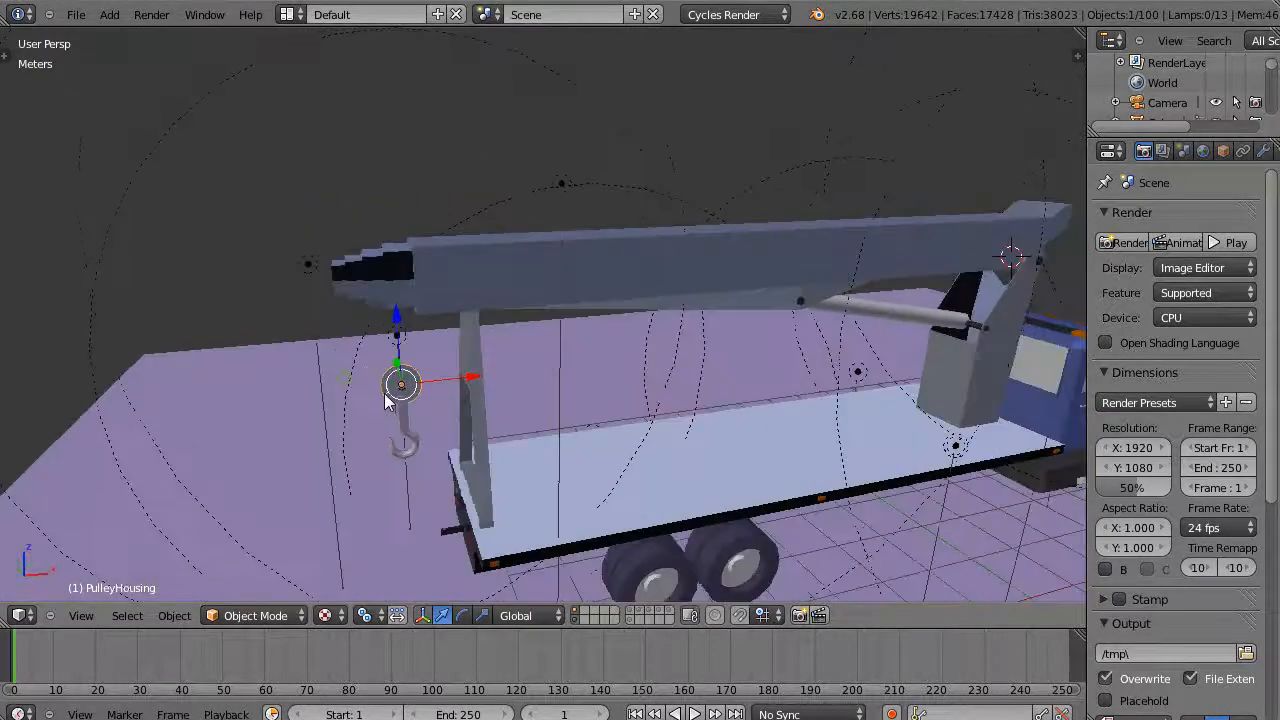
pyautogui.rightClick(355, 283)
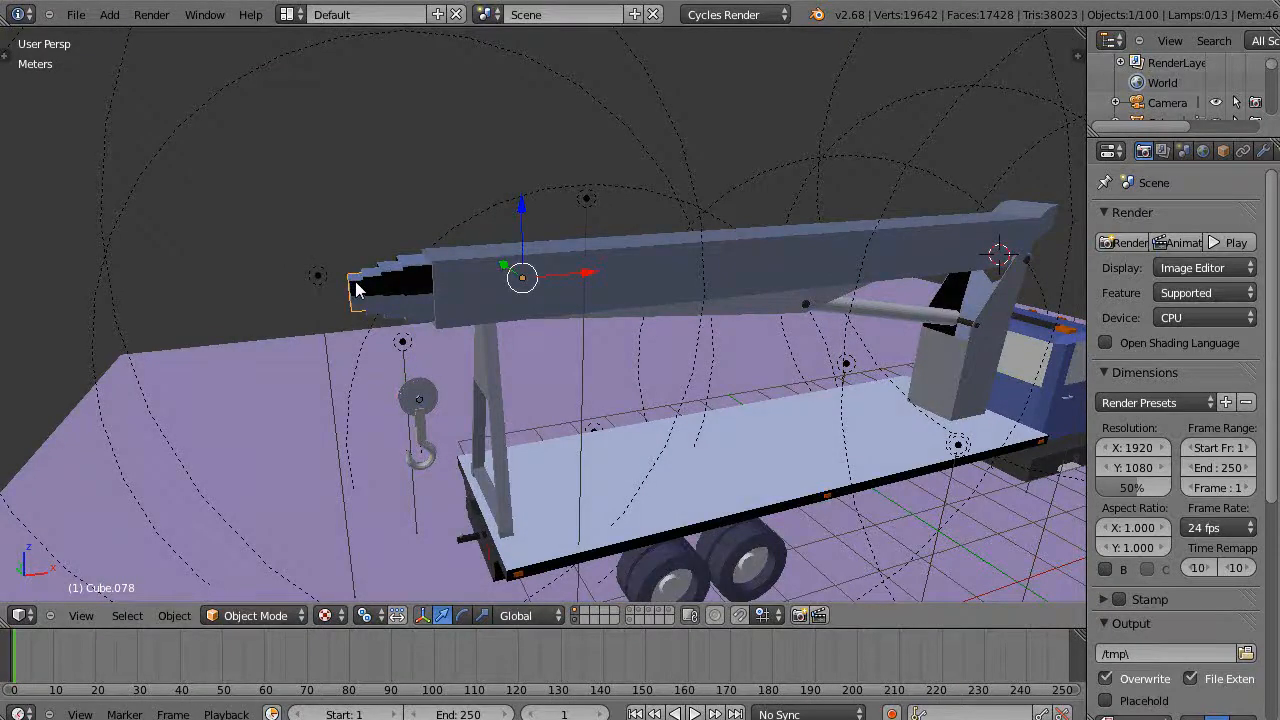
pyautogui.keyDown('shift'); pyautogui.rightClick(373, 285); pyautogui.keyUp('shift')
pyautogui.keyDown('shift'); pyautogui.rightClick(398, 277); pyautogui.keyUp('shift')
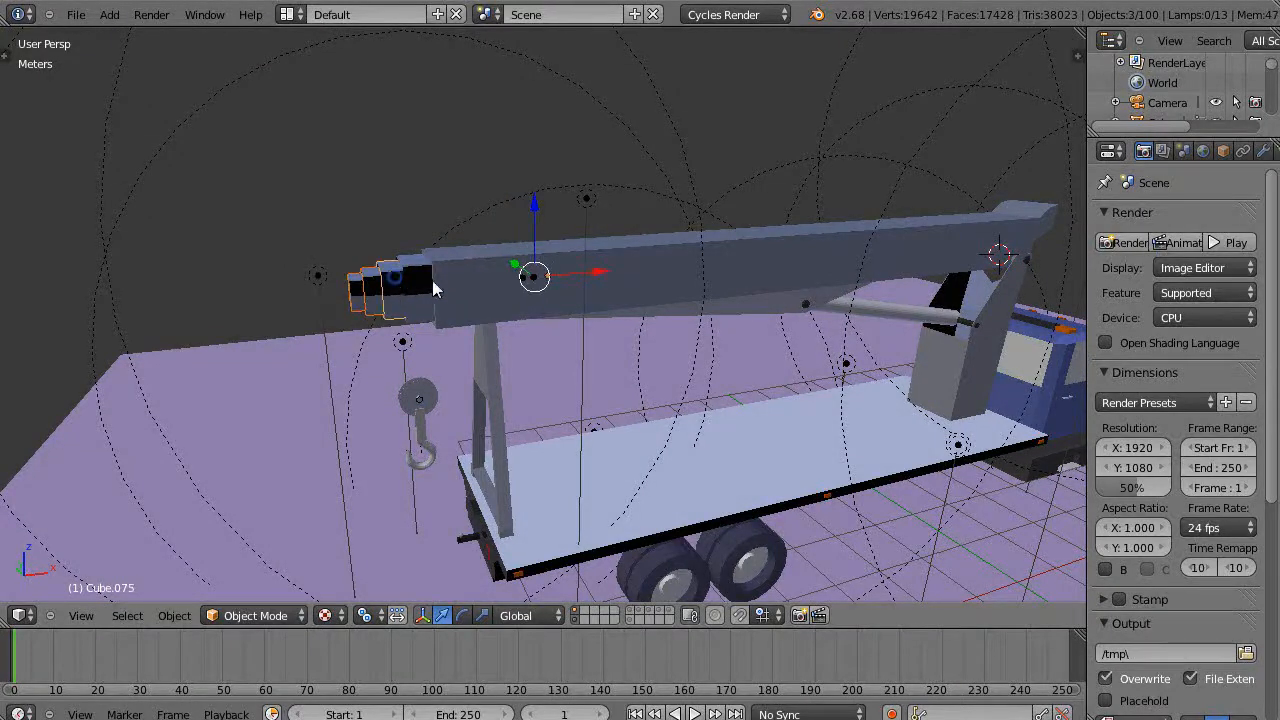
pyautogui.keyDown('shift'); pyautogui.rightClick(418, 285); pyautogui.keyUp('shift')
pyautogui.press('m')
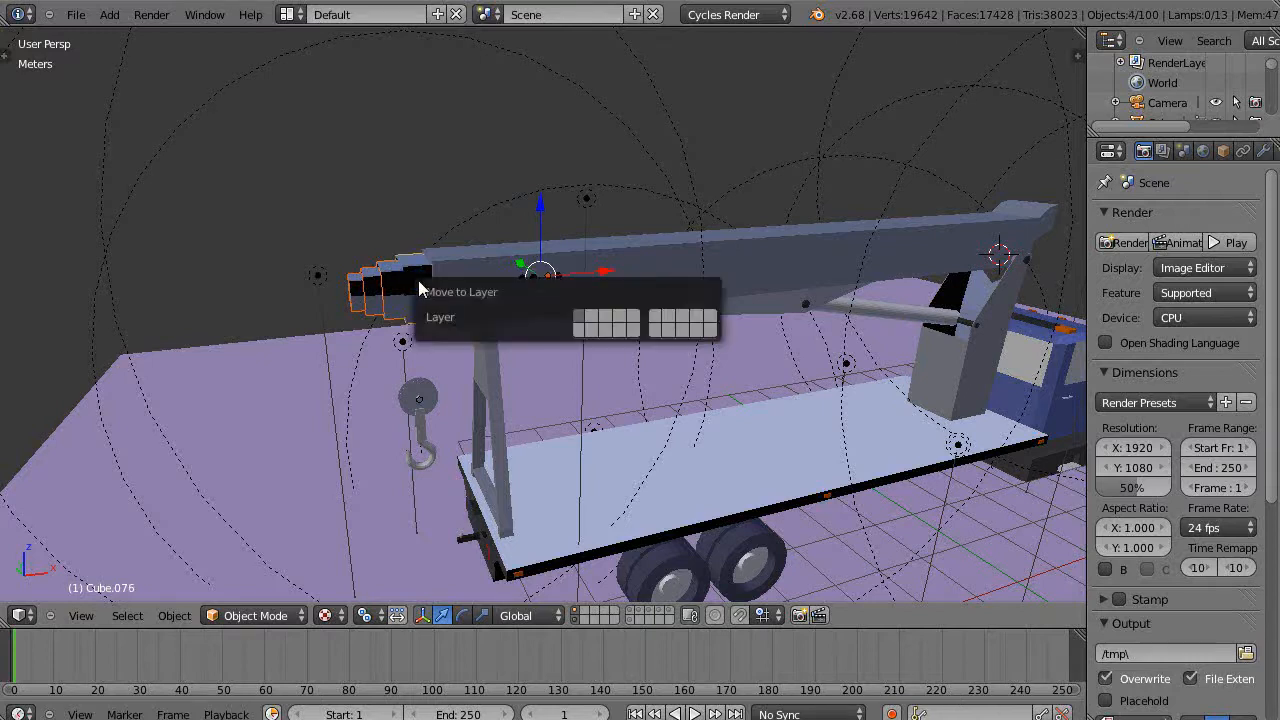
pyautogui.press('2')
# Step: Shift the pulley housing slightly along the X axis so it hangs beneath the end of the outer boom
pyautogui.moveTo(480, 390); pyautogui.dragTo(402, 338, button='middle')
pyautogui.rightClick(360, 352)
pyautogui.moveTo(412, 342); pyautogui.dragTo(428, 348)
pyautogui.moveTo(533, 382); pyautogui.dragTo(319, 359, button='middle')
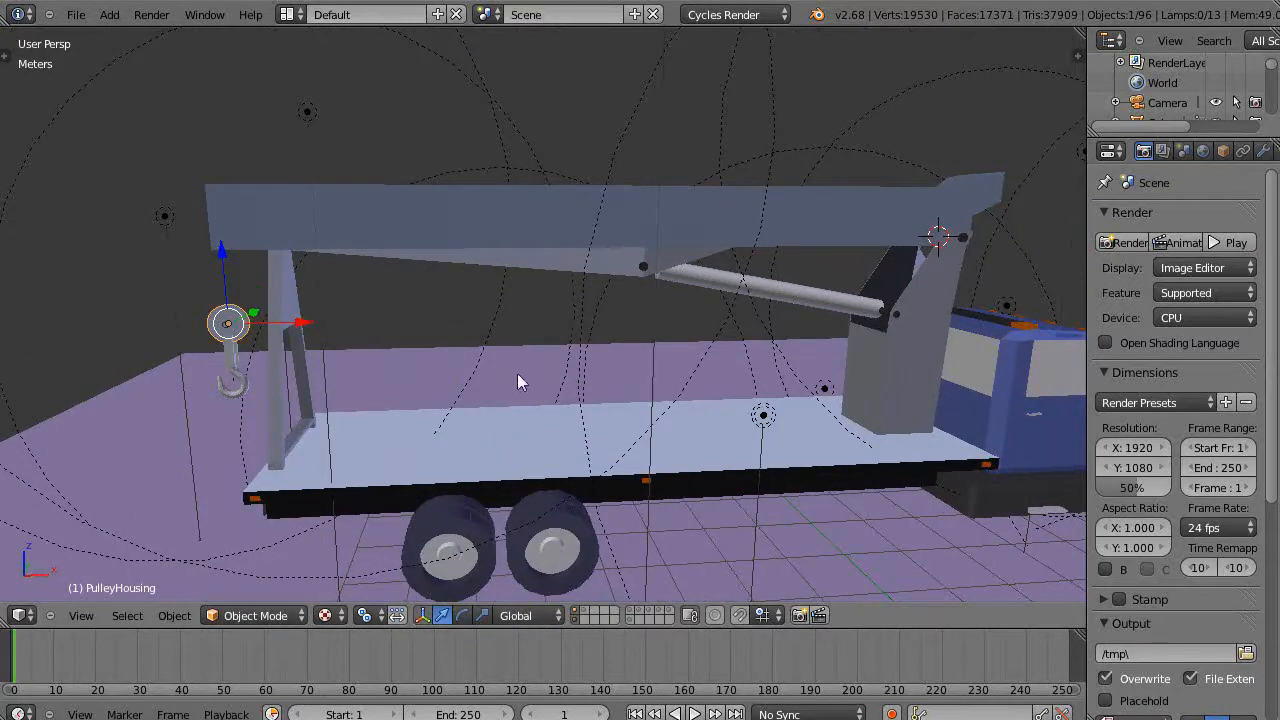
# Step: Parent the pulley housing to the outer boom using the Object option
pyautogui.keyDown('shift'); pyautogui.rightClick(438, 231); pyautogui.keyUp('shift')
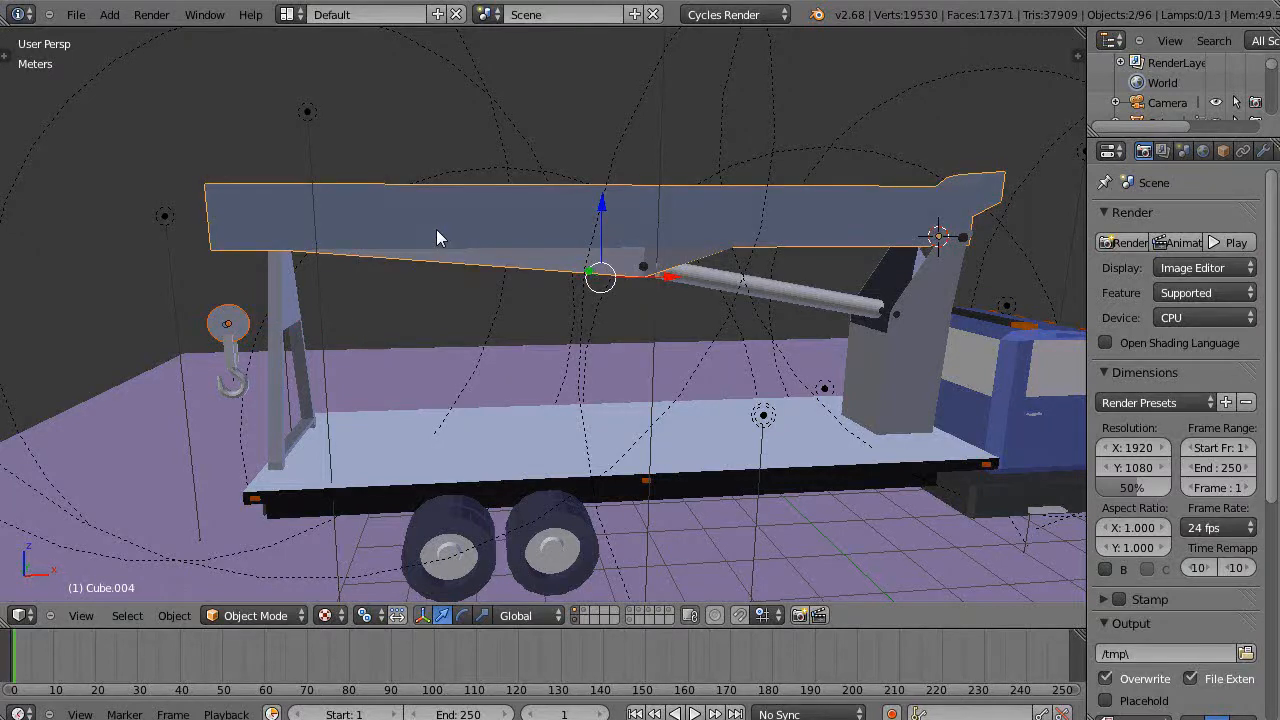
pyautogui.hotkey('ctrl', 'p')
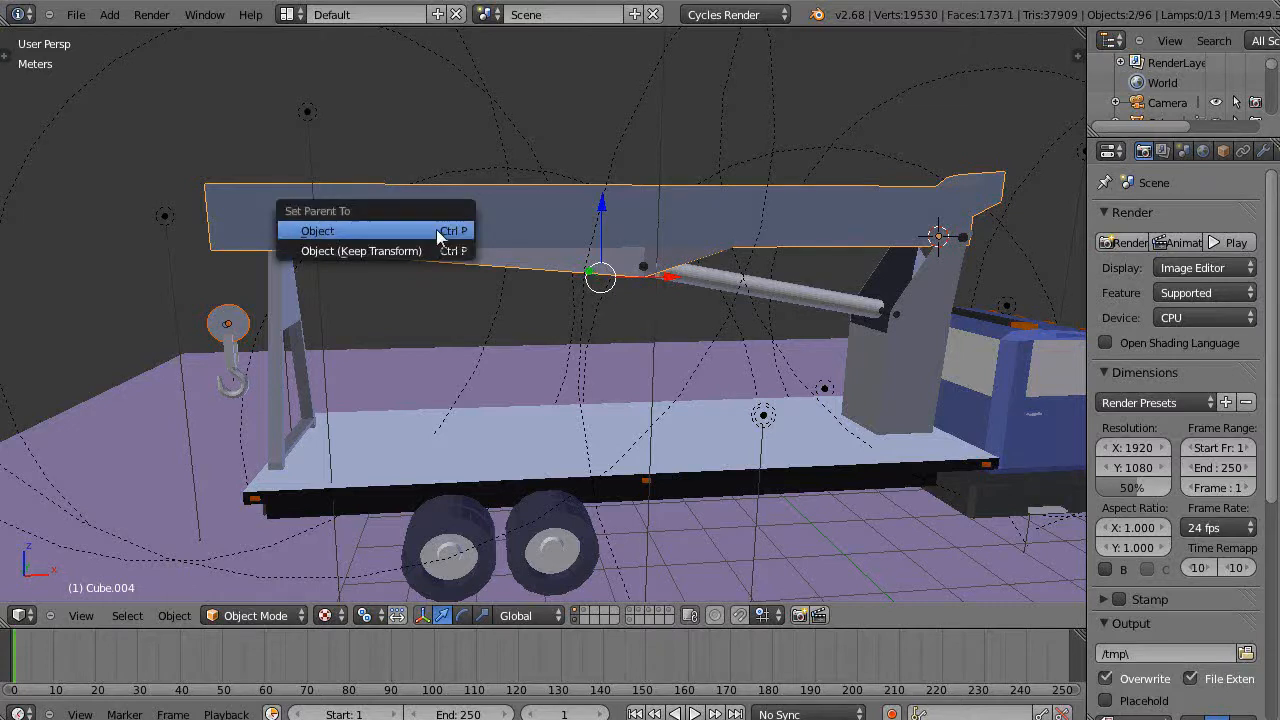
pyautogui.click(319, 234)
# Step: Try rotating the boom and its attached pulley housing upward about the global Y axis, then cancel the rotation
pyautogui.scroll(2, 297, 355)
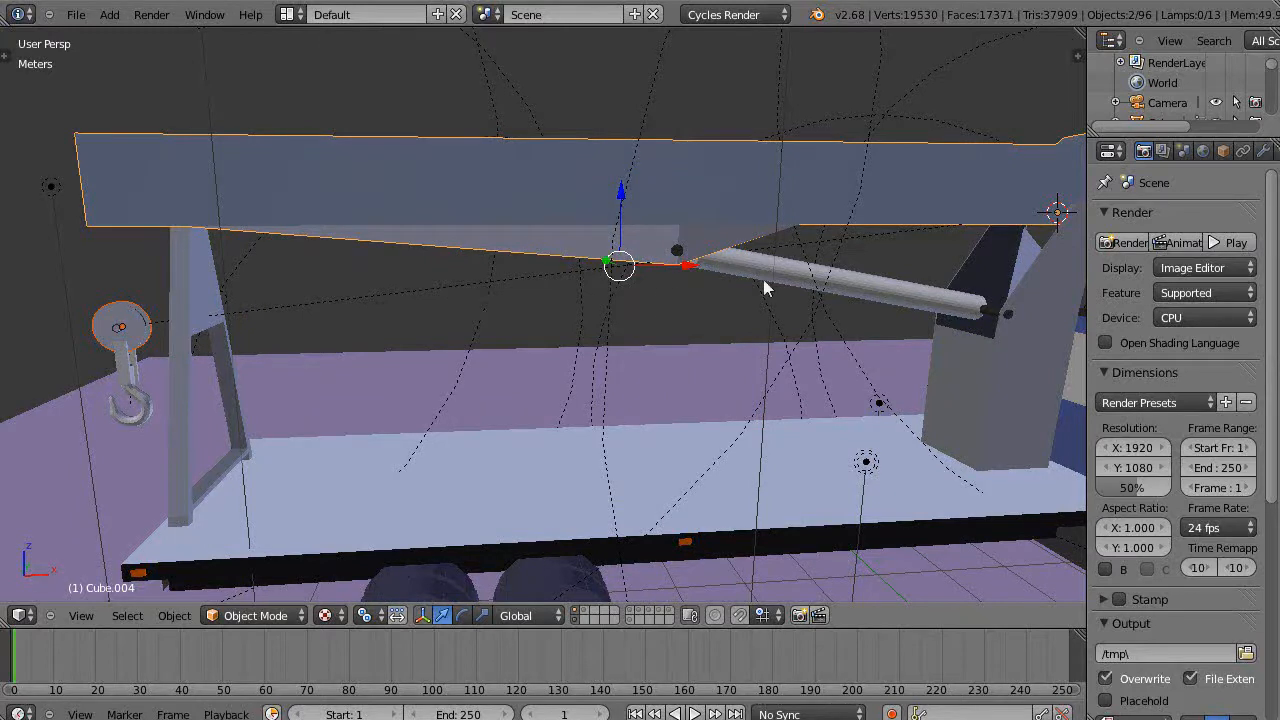
pyautogui.scroll(-3, 840, 266)
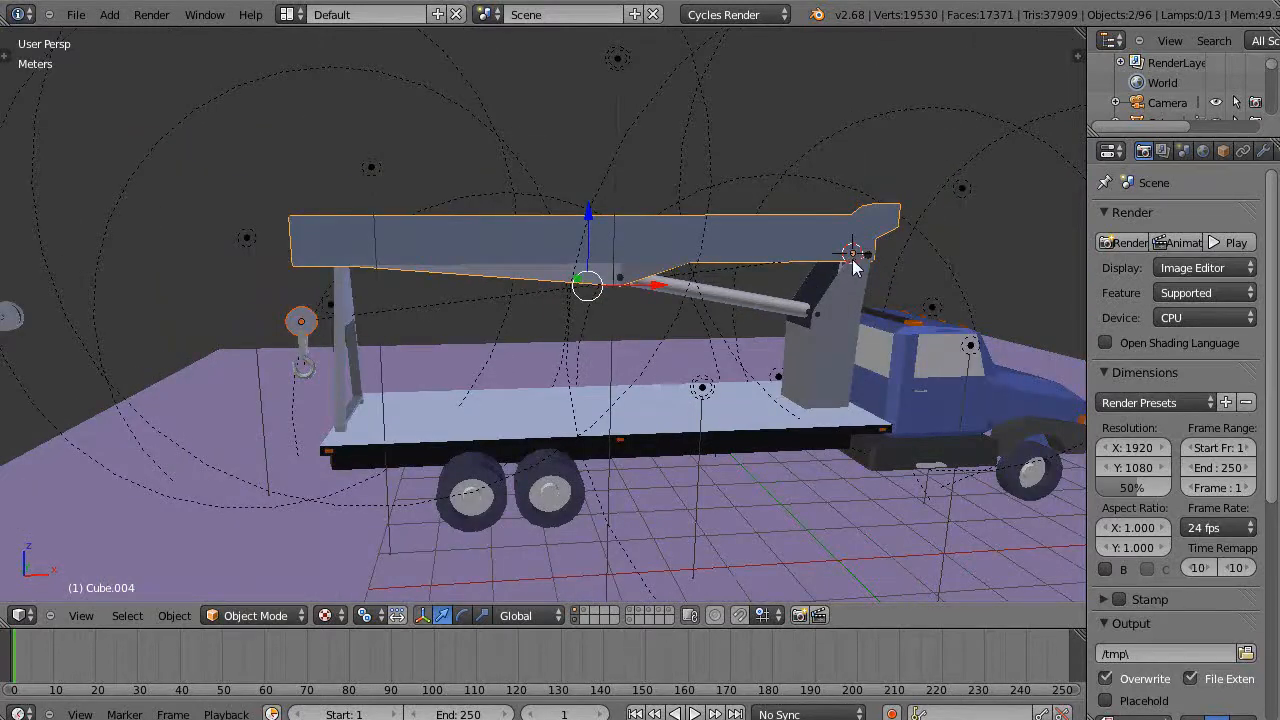
pyautogui.scroll(2, 855, 260)
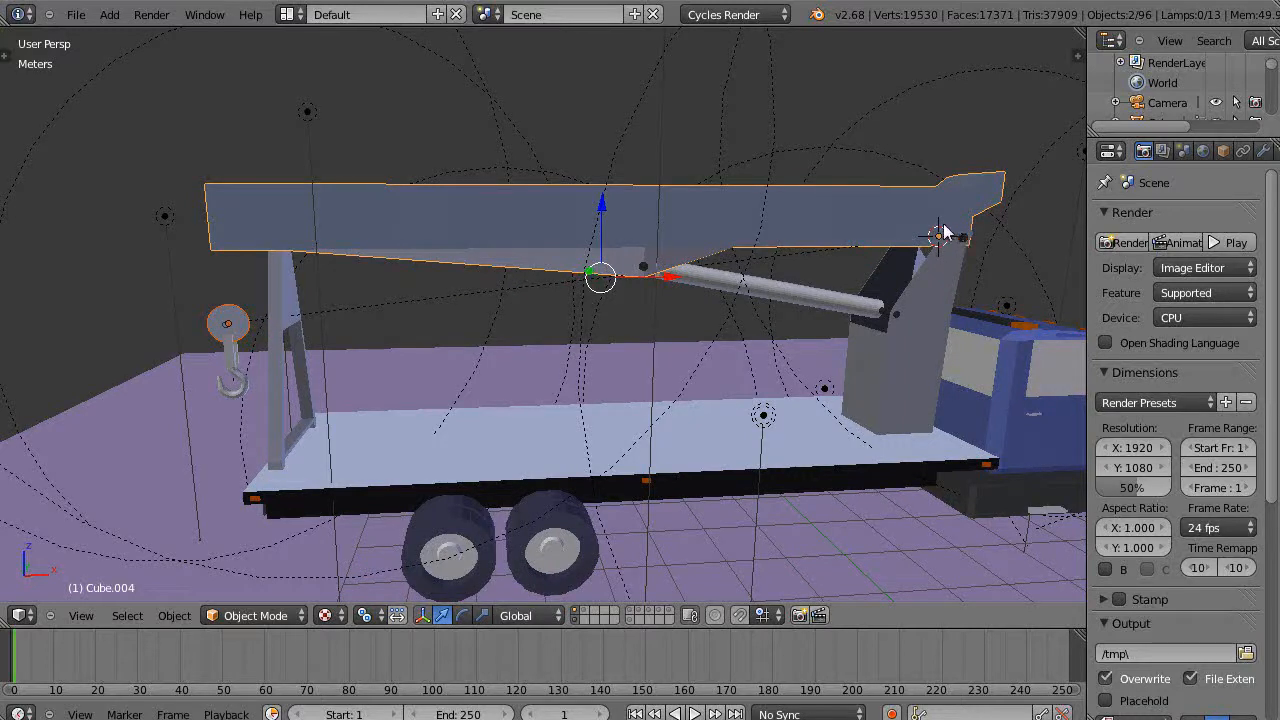
pyautogui.press('r')
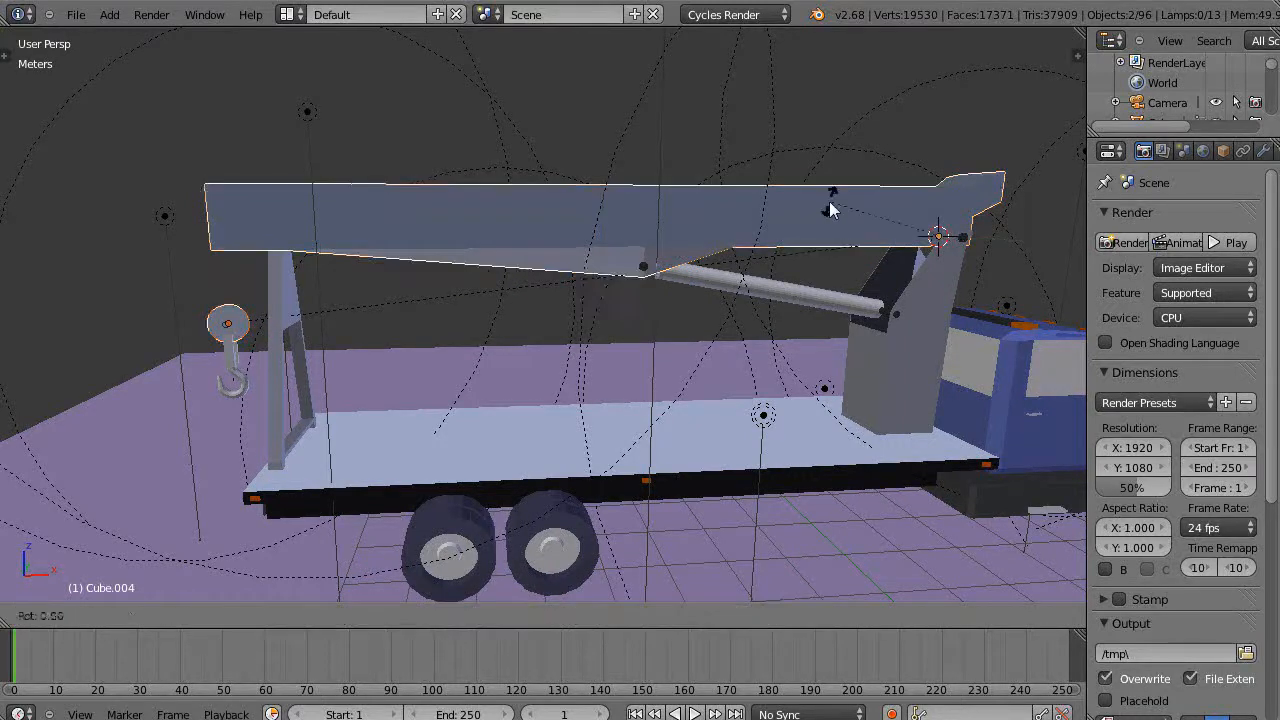
pyautogui.press('y')
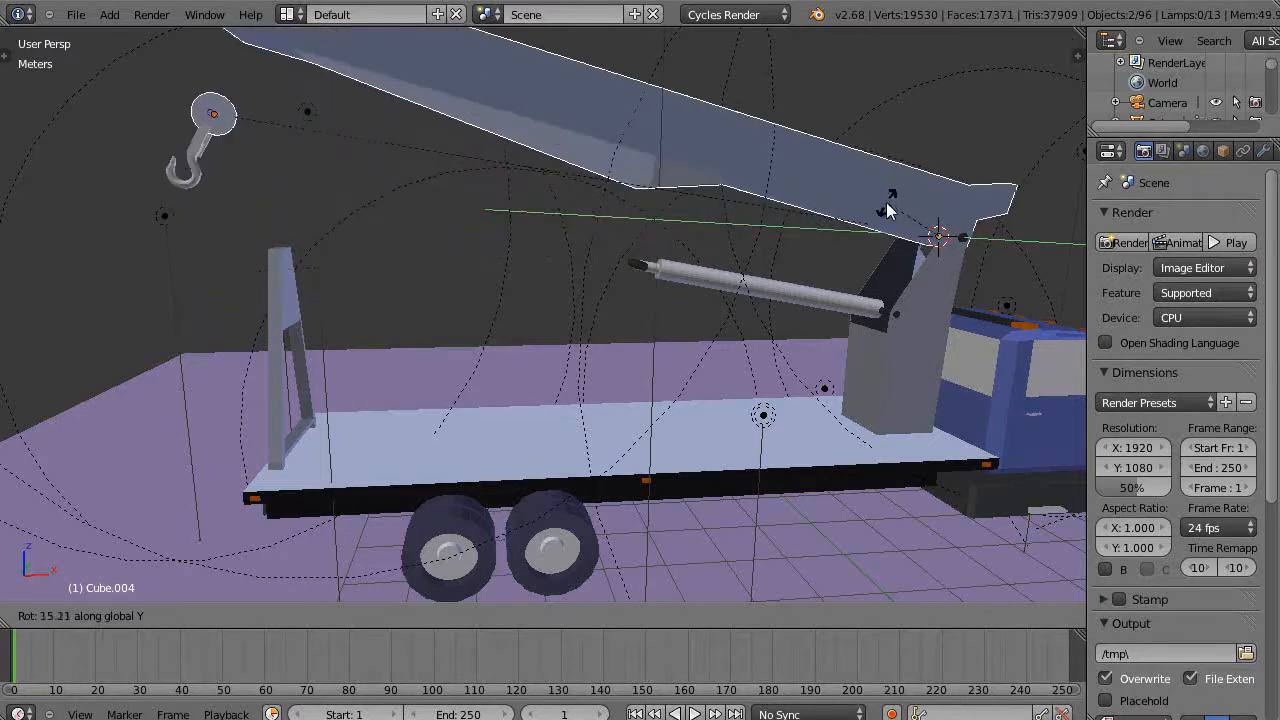
pyautogui.rightClick(873, 218)
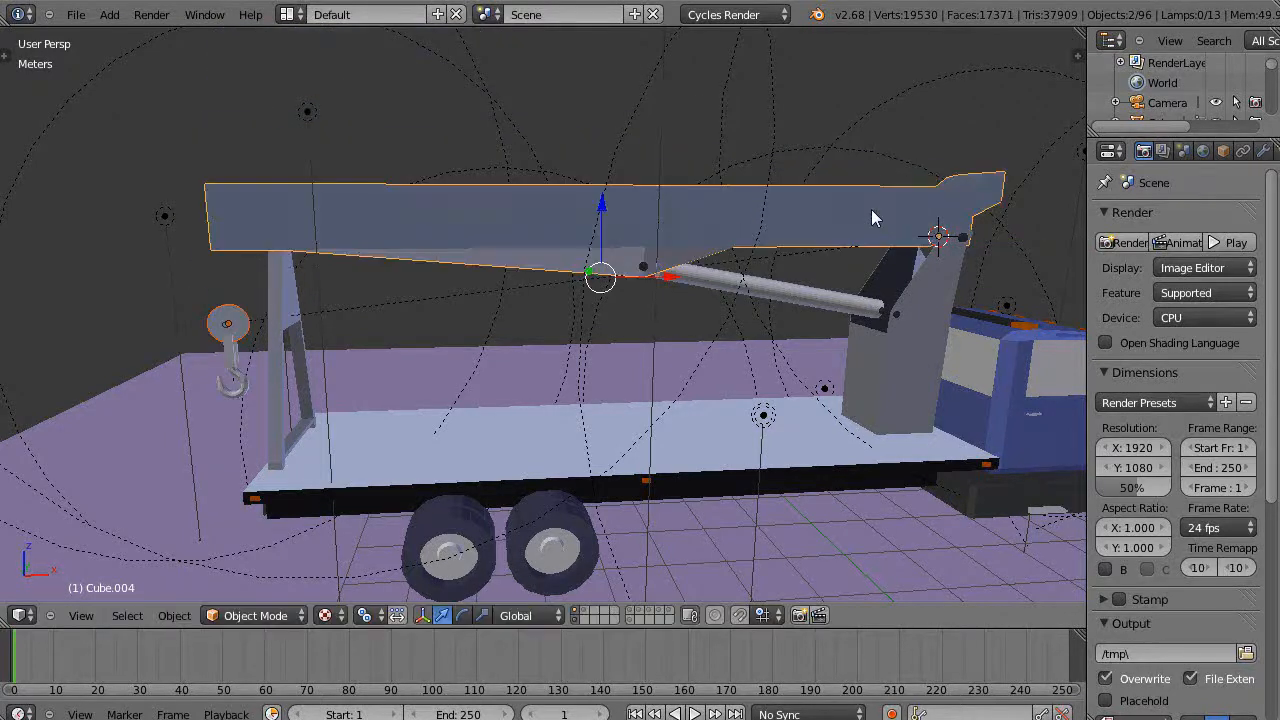
# Step: Remove the pulley housing's parent relationship with the Clear Parent option
pyautogui.rightClick(223, 325)
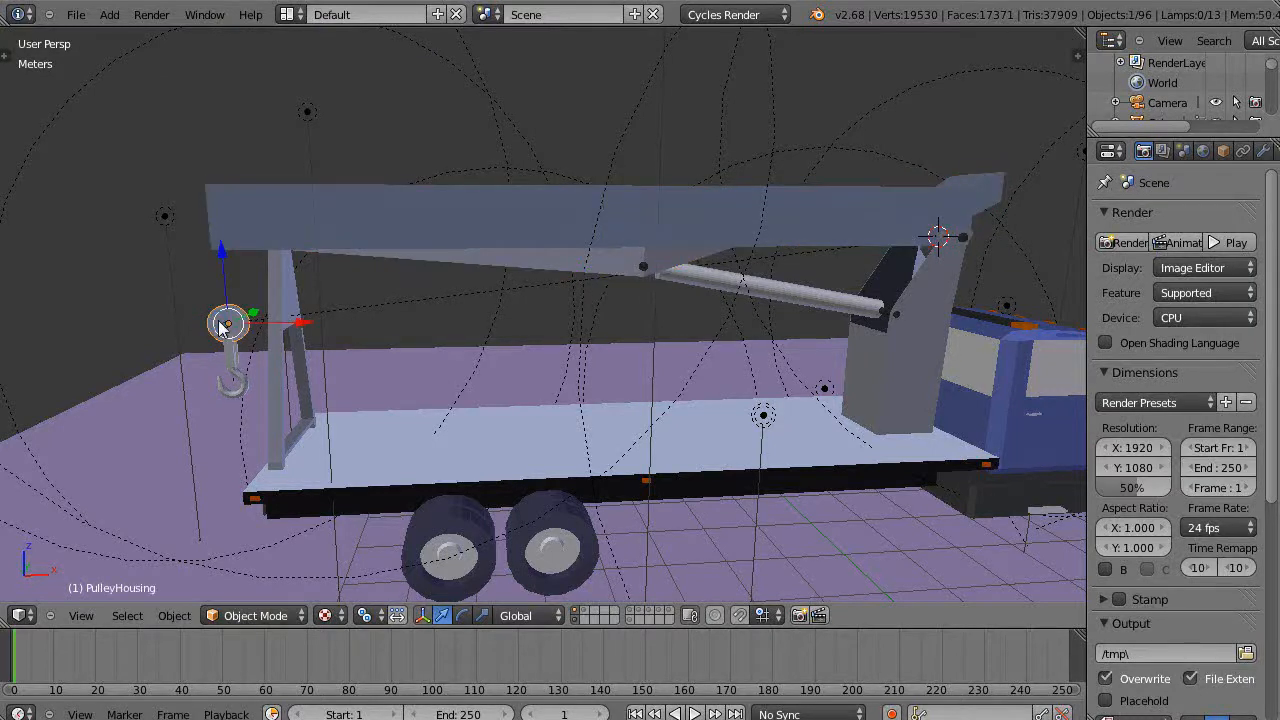
pyautogui.hotkey('alt', 'p')
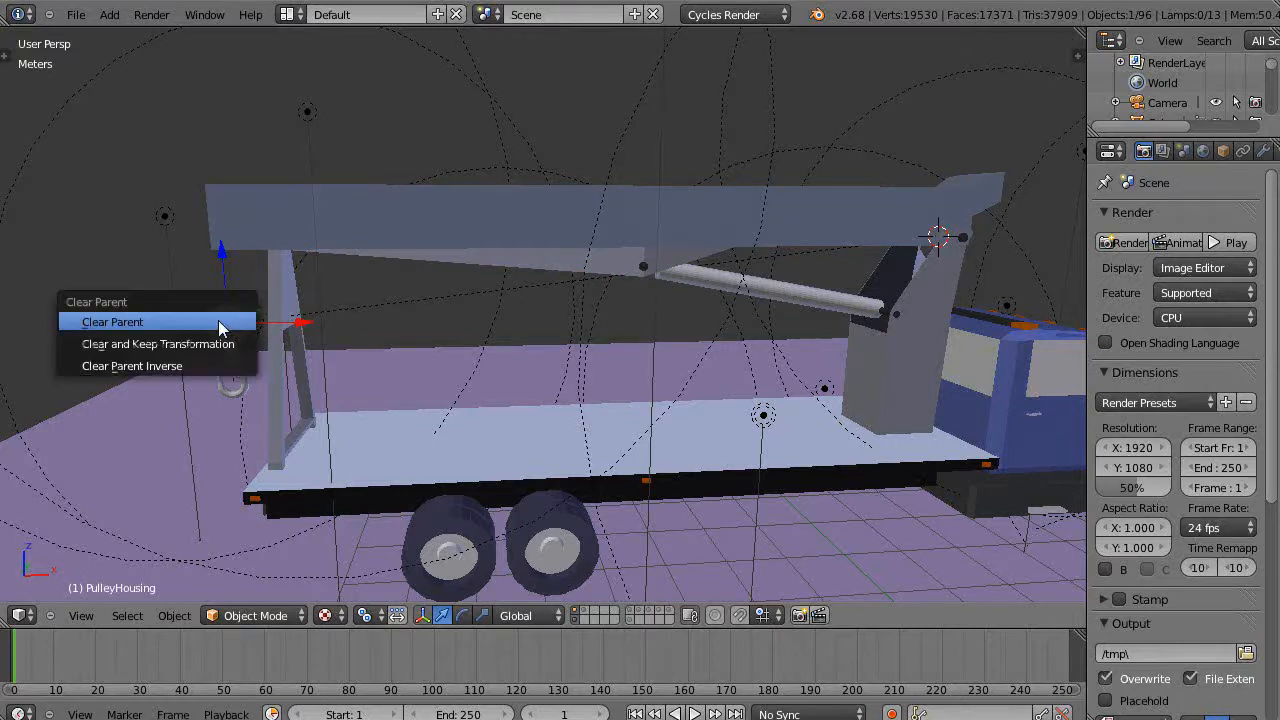
pyautogui.click(145, 321)
# Step: Open the outer boom's mesh in Edit Mode with its end face in close view
pyautogui.moveTo(297, 320); pyautogui.dragTo(297, 314, button='middle')
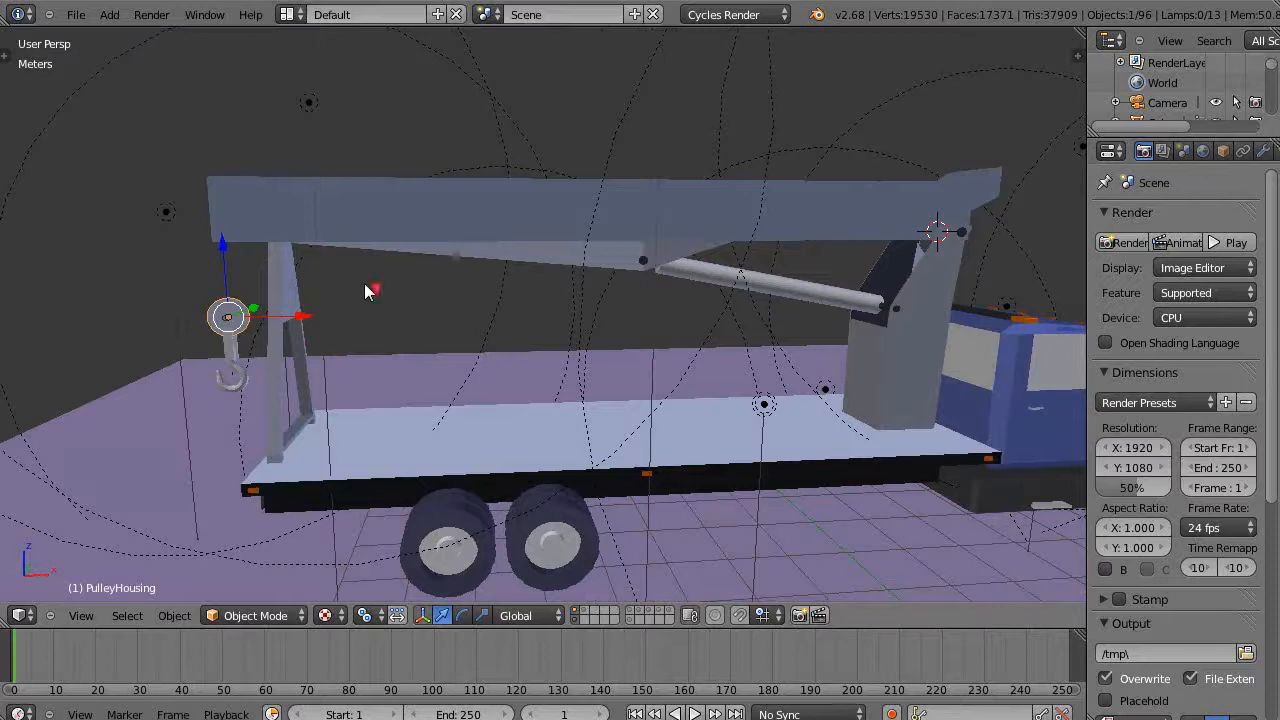
pyautogui.scroll(1, 364, 283)
pyautogui.scroll(-3, 365, 283)
pyautogui.moveTo(390, 303); pyautogui.dragTo(366, 309, button='middle')
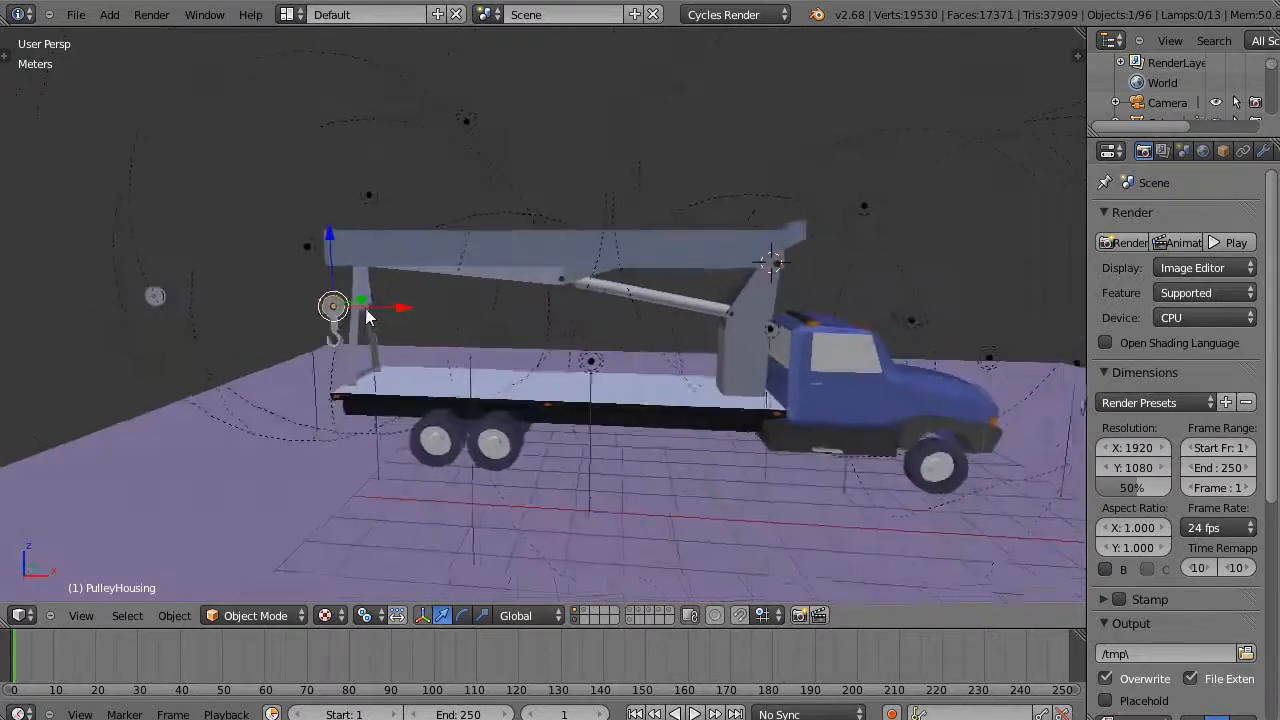
pyautogui.scroll(4, 390, 315)
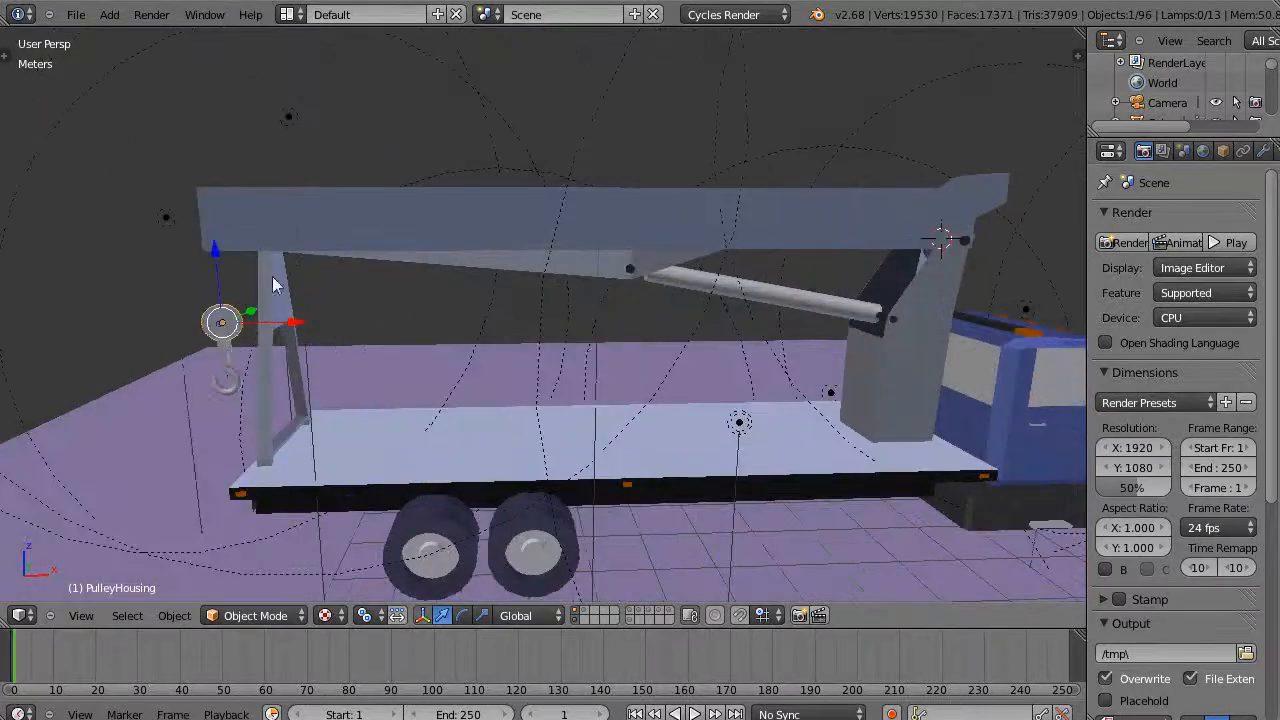
pyautogui.moveTo(239, 247); pyautogui.dragTo(325, 250, button='middle')
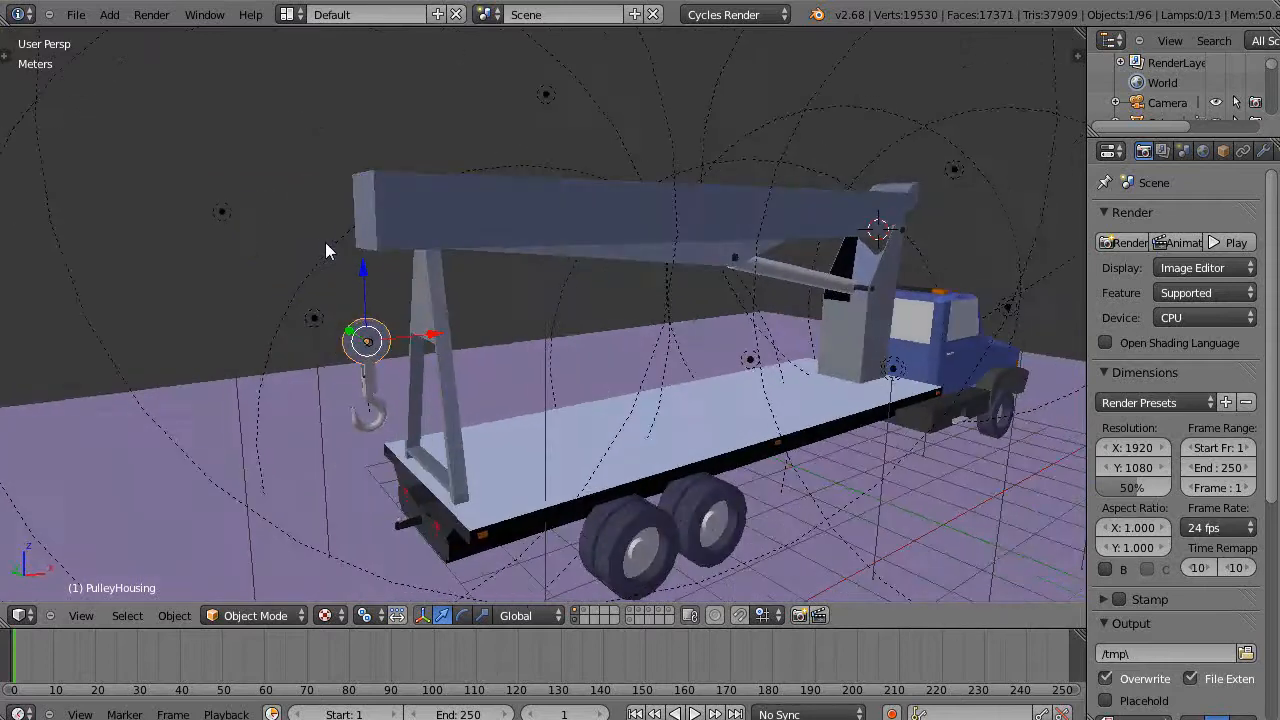
pyautogui.rightClick(385, 224)
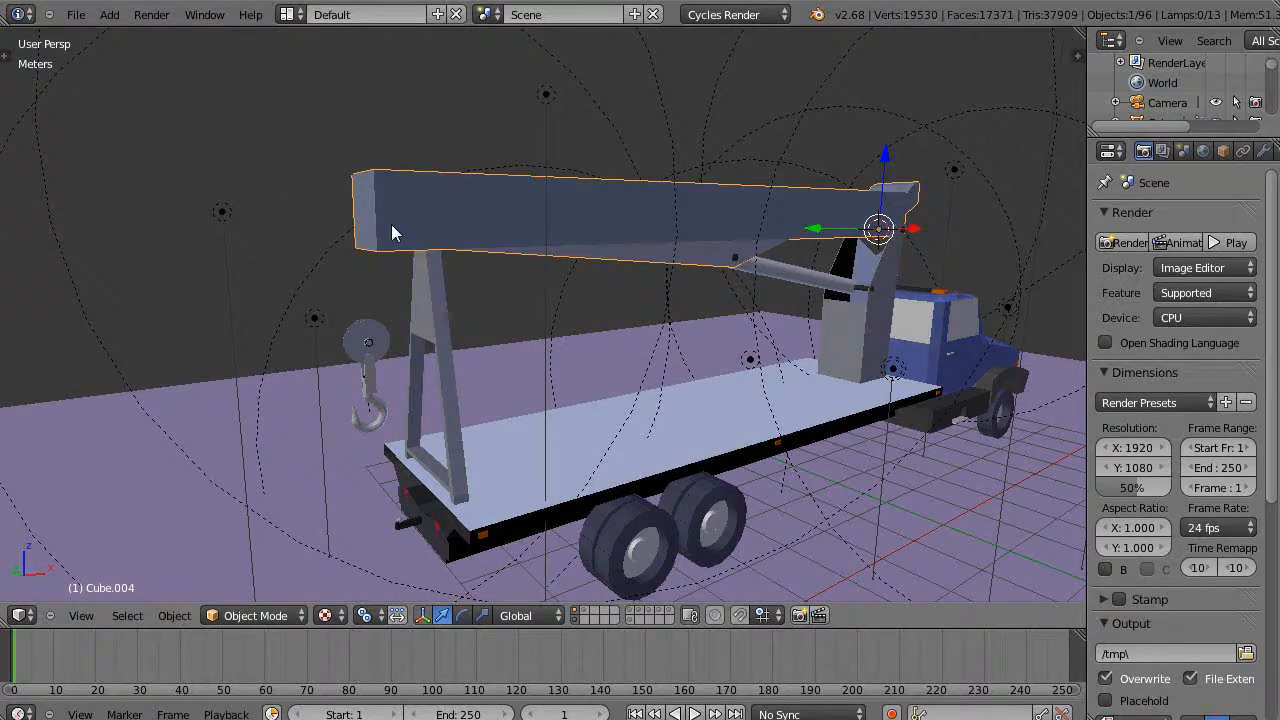
pyautogui.press('Tab')
pyautogui.moveTo(391, 224); pyautogui.dragTo(477, 263, button='middle')
pyautogui.scroll(3, 472, 245)
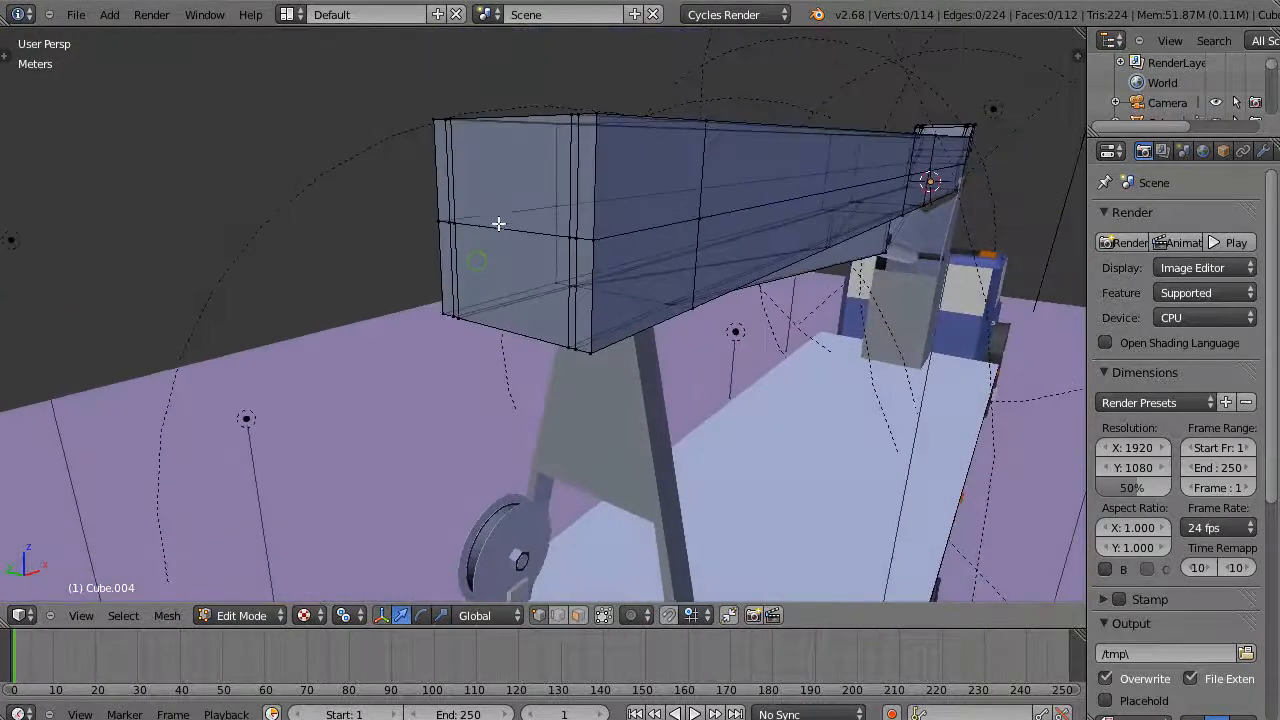
# Step: Switch to edge selection and subdivide the lower edge of the boom's end face
pyautogui.rightClick(498, 224)
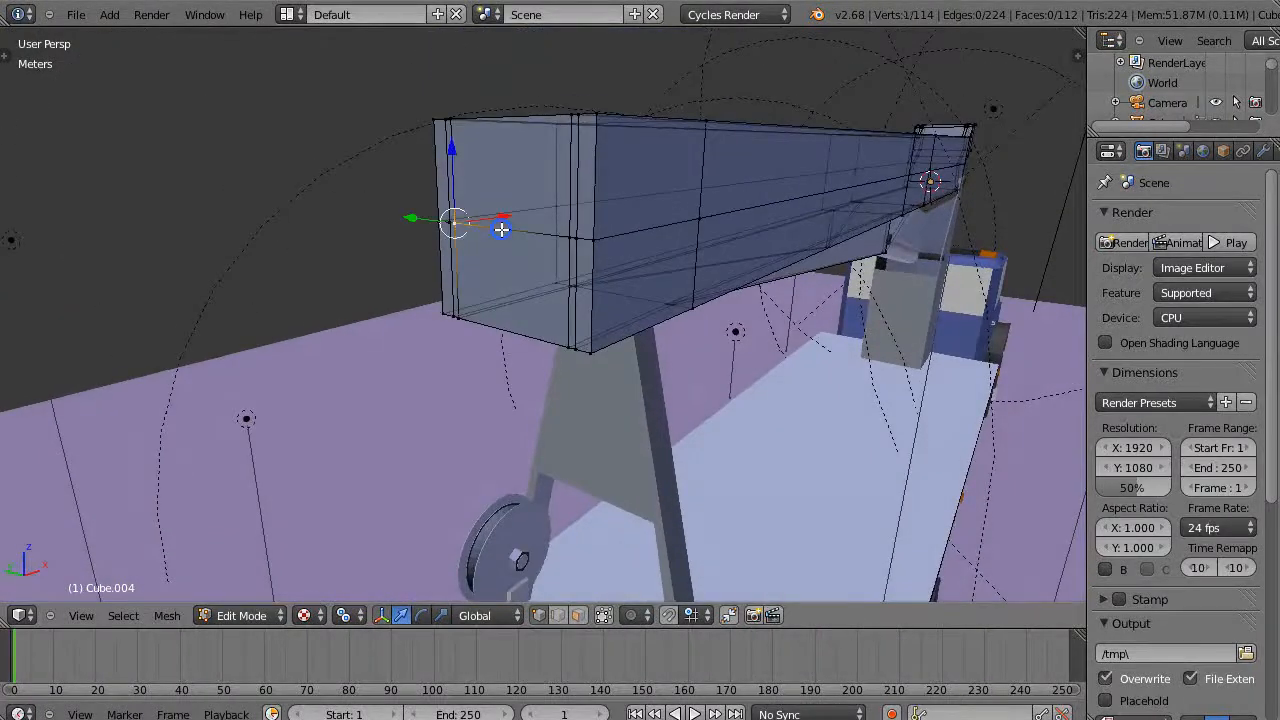
pyautogui.keyDown('shift'); pyautogui.click(556, 617); pyautogui.keyUp('shift')
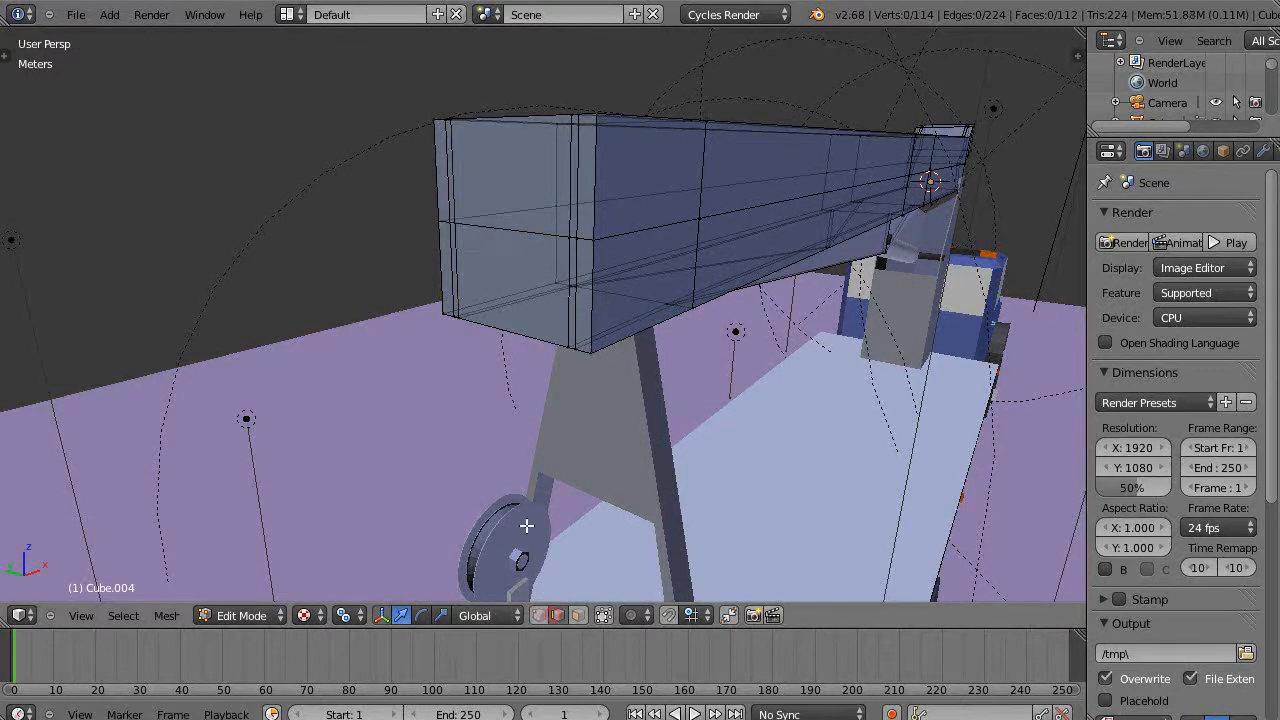
pyautogui.rightClick(513, 334)
pyautogui.press('w')
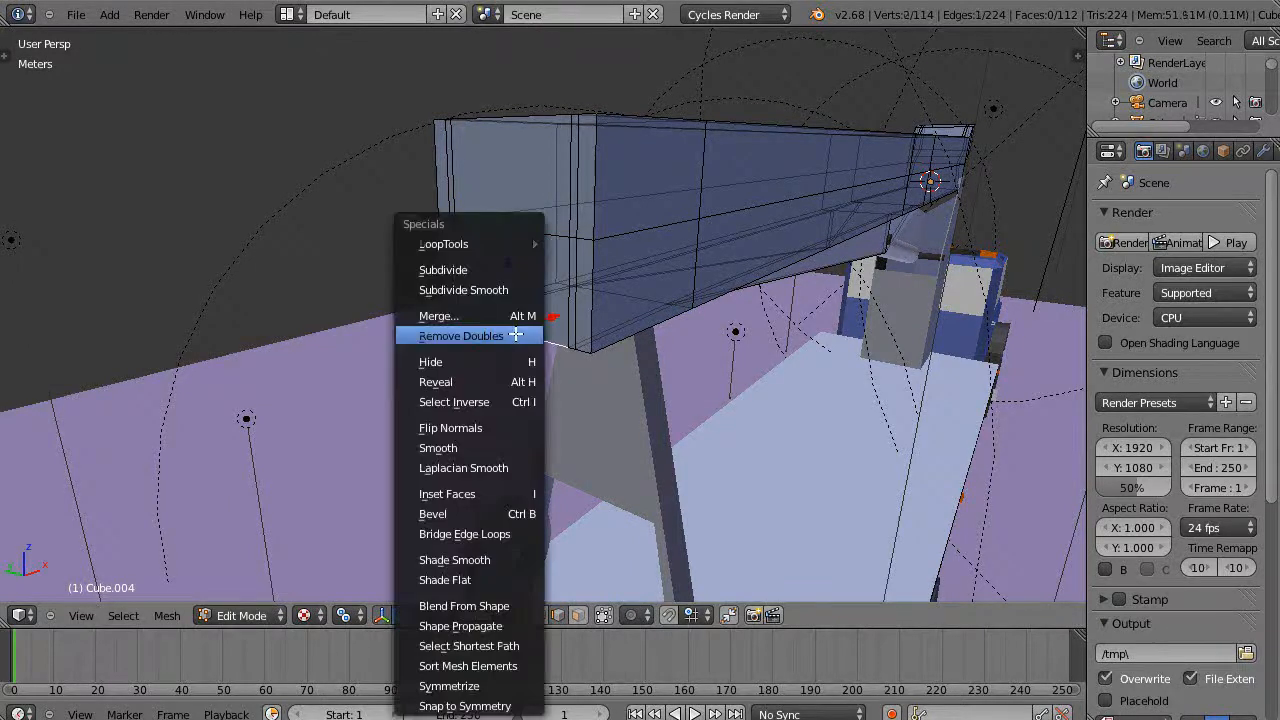
pyautogui.click(465, 272)
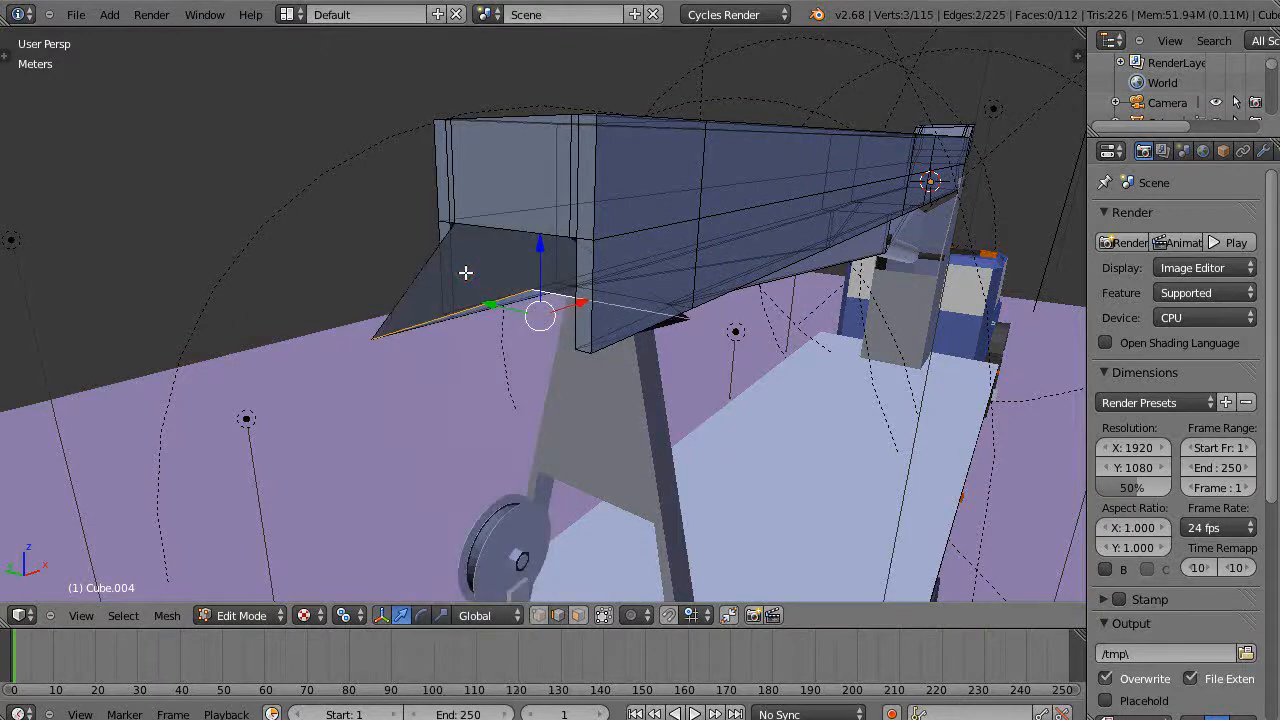
pyautogui.hotkey('ctrl', 'z')
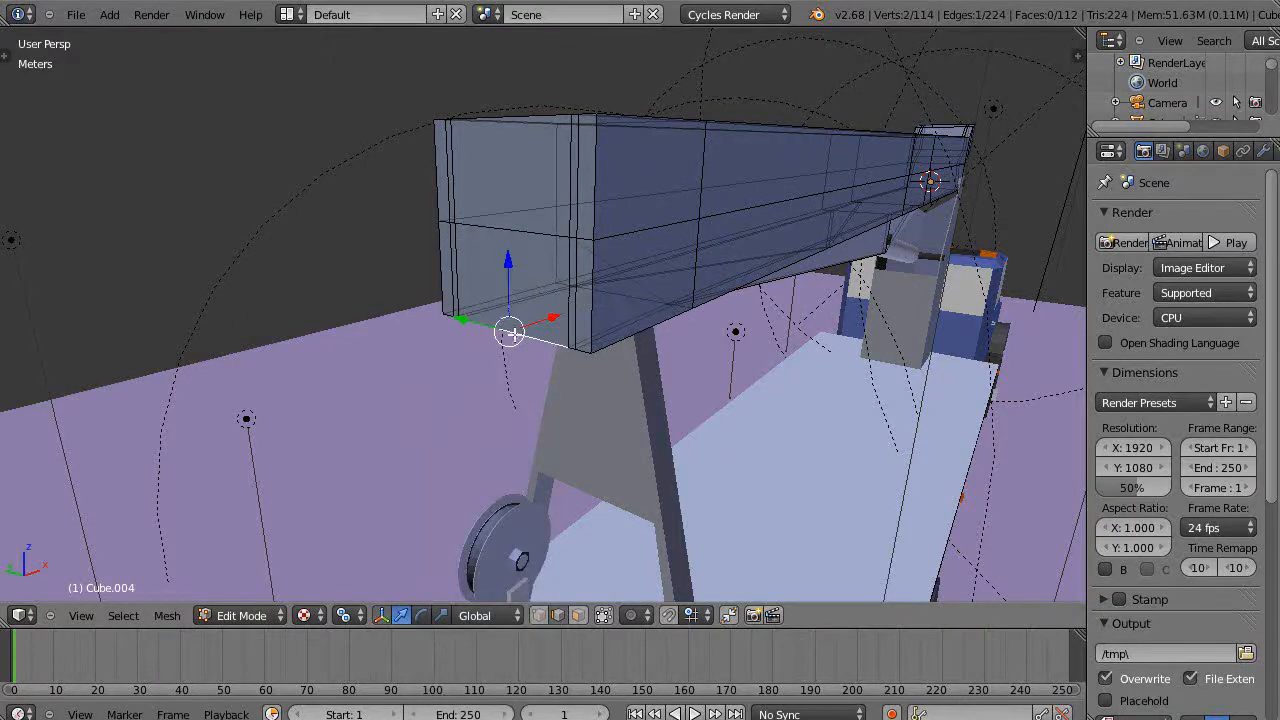
pyautogui.moveTo(530, 368); pyautogui.dragTo(525, 368, button='middle')
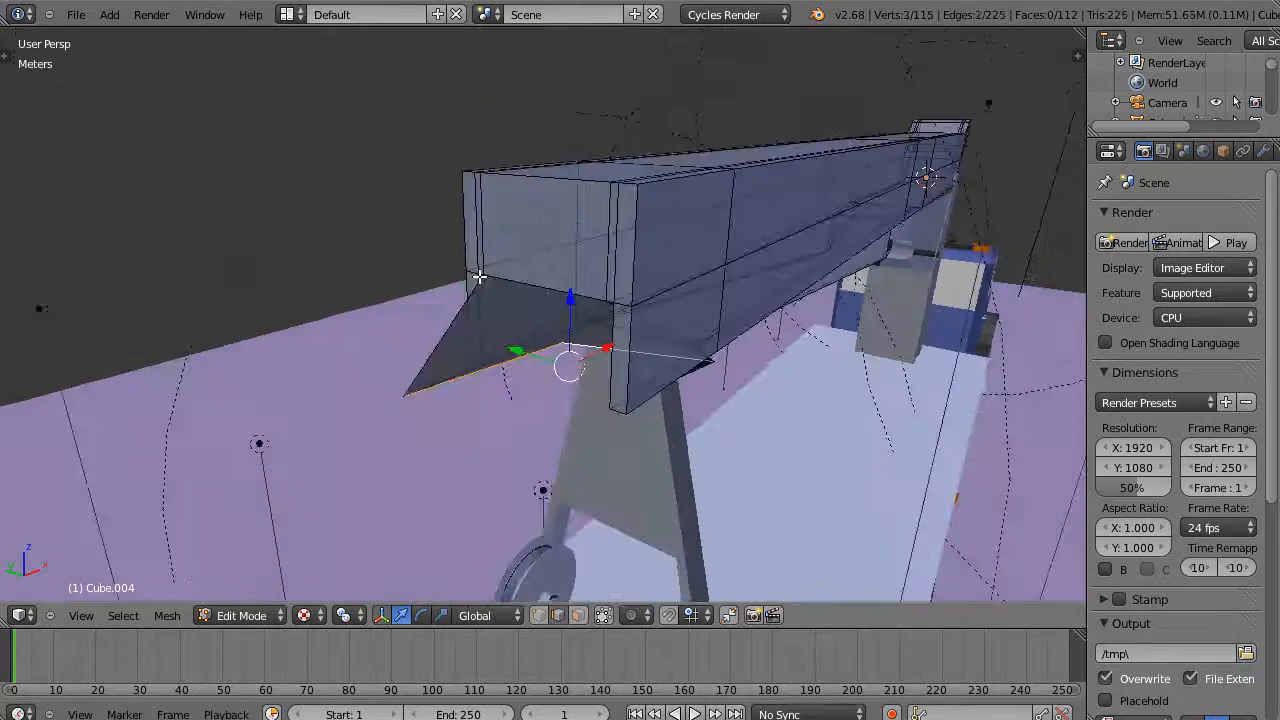
# Step: Undo the edge subdivision, then select the pulley housing together with the boom and reopen the boom's mesh in Edit Mode
pyautogui.hotkey('ctrl', 'z')
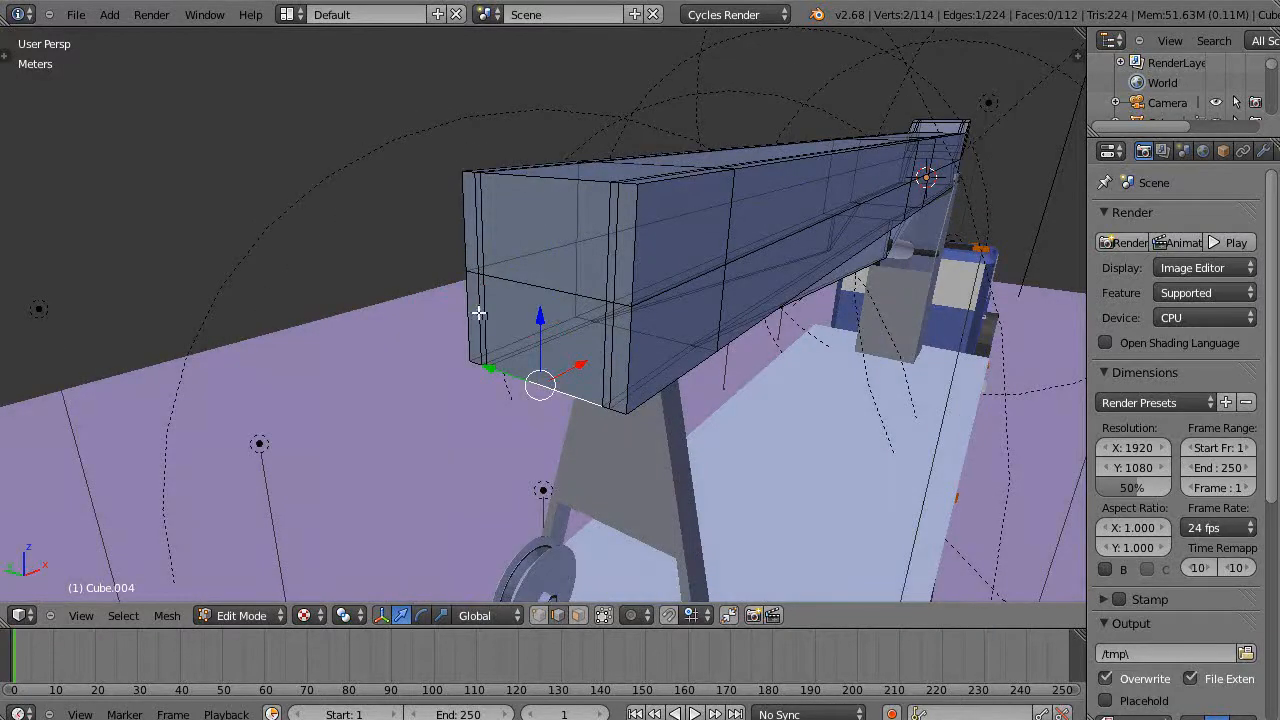
pyautogui.moveTo(477, 312); pyautogui.dragTo(474, 323, button='middle')
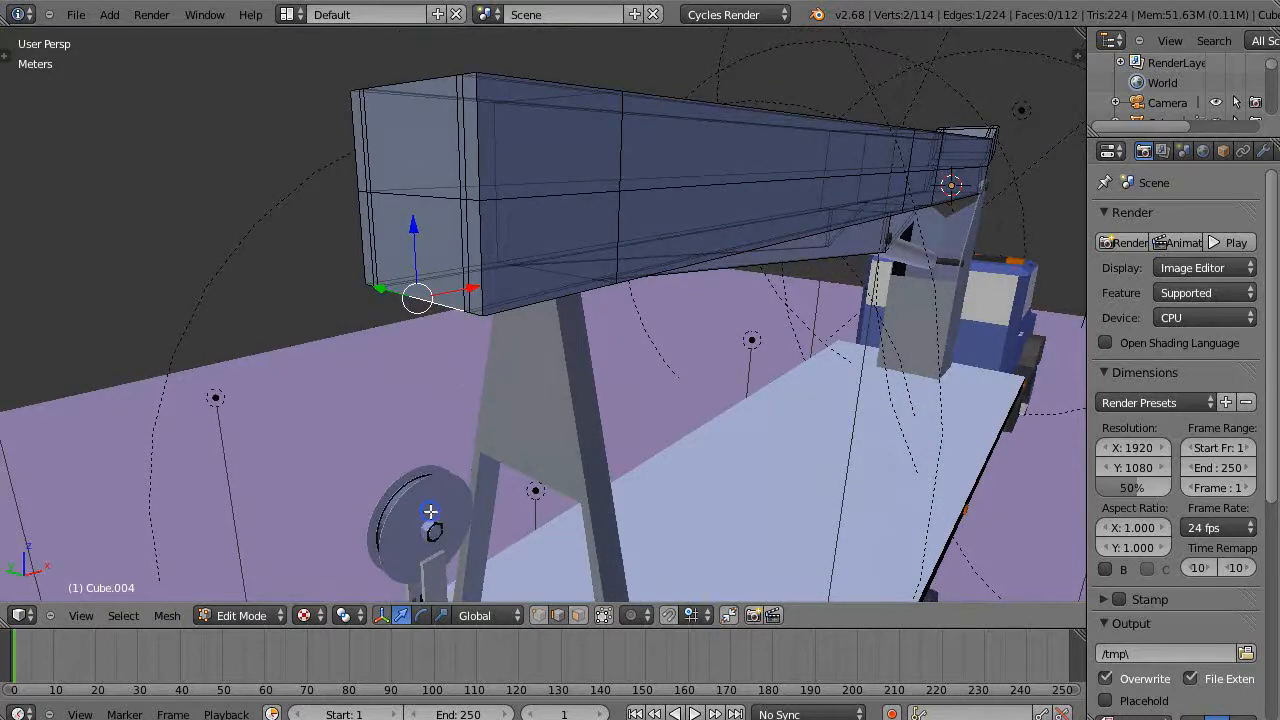
pyautogui.press('Tab')
pyautogui.rightClick(430, 511)
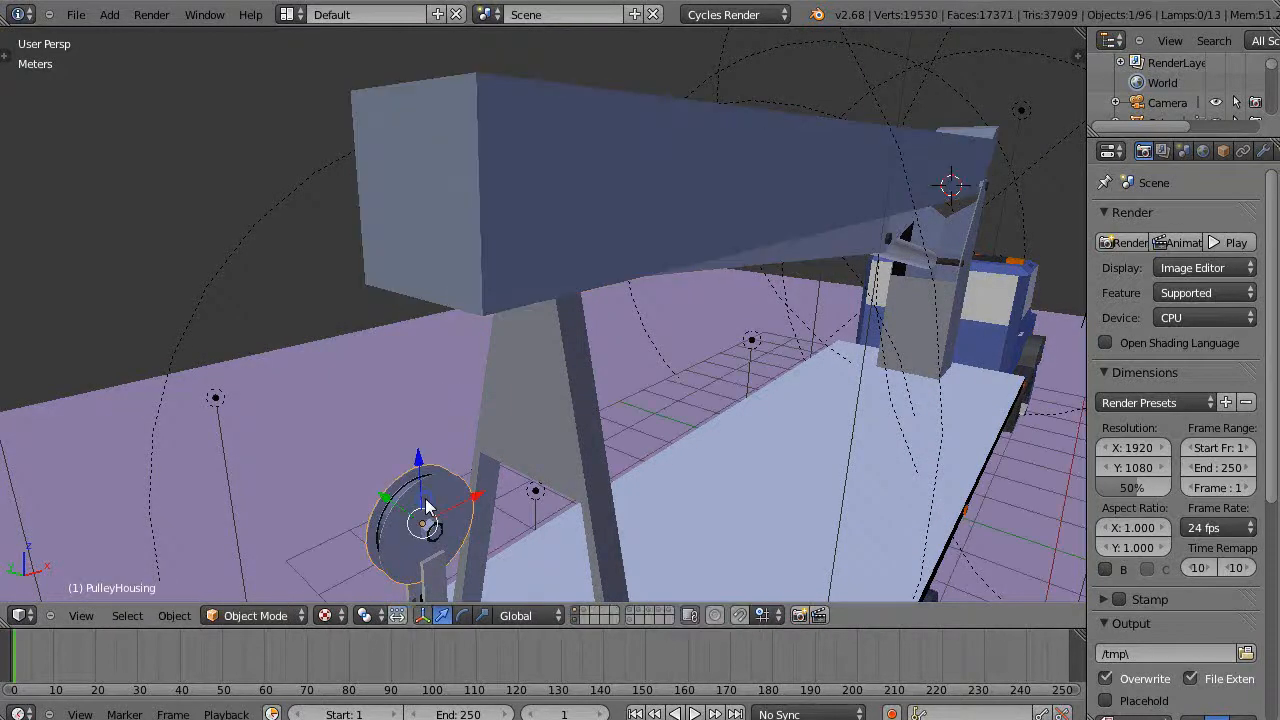
pyautogui.keyDown('shift'); pyautogui.rightClick(414, 238); pyautogui.keyUp('shift')
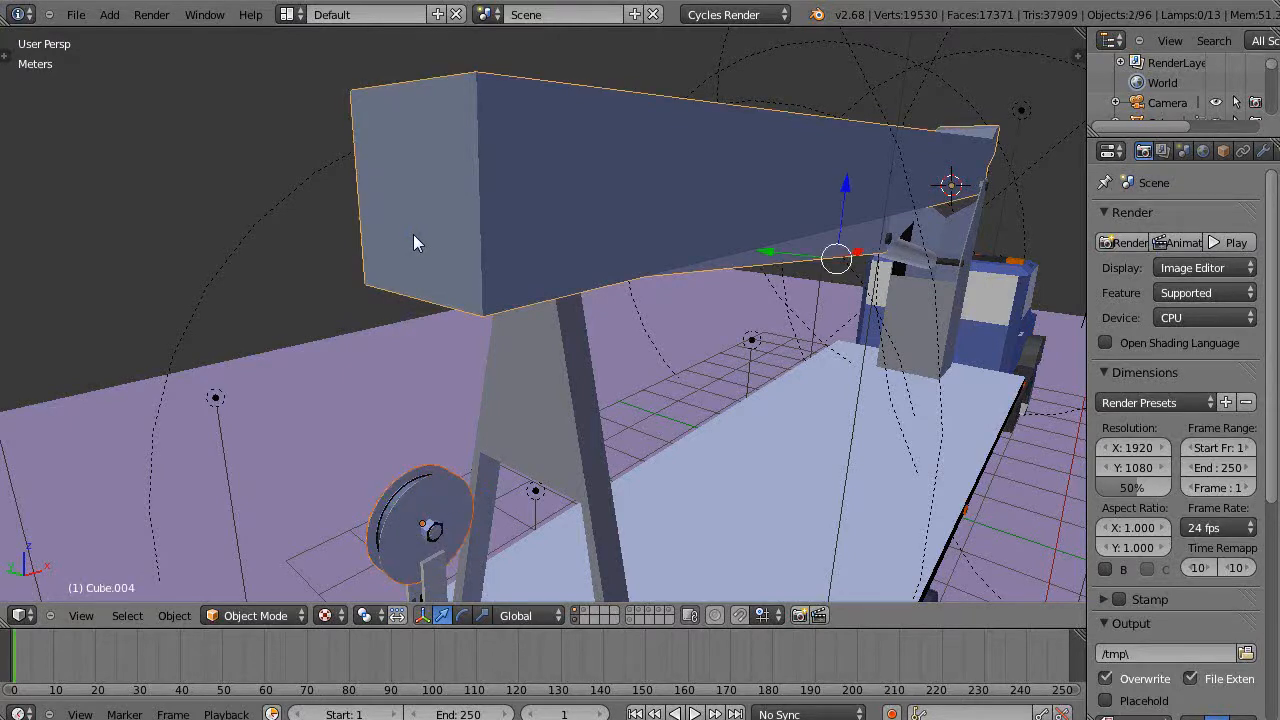
pyautogui.press('Tab')
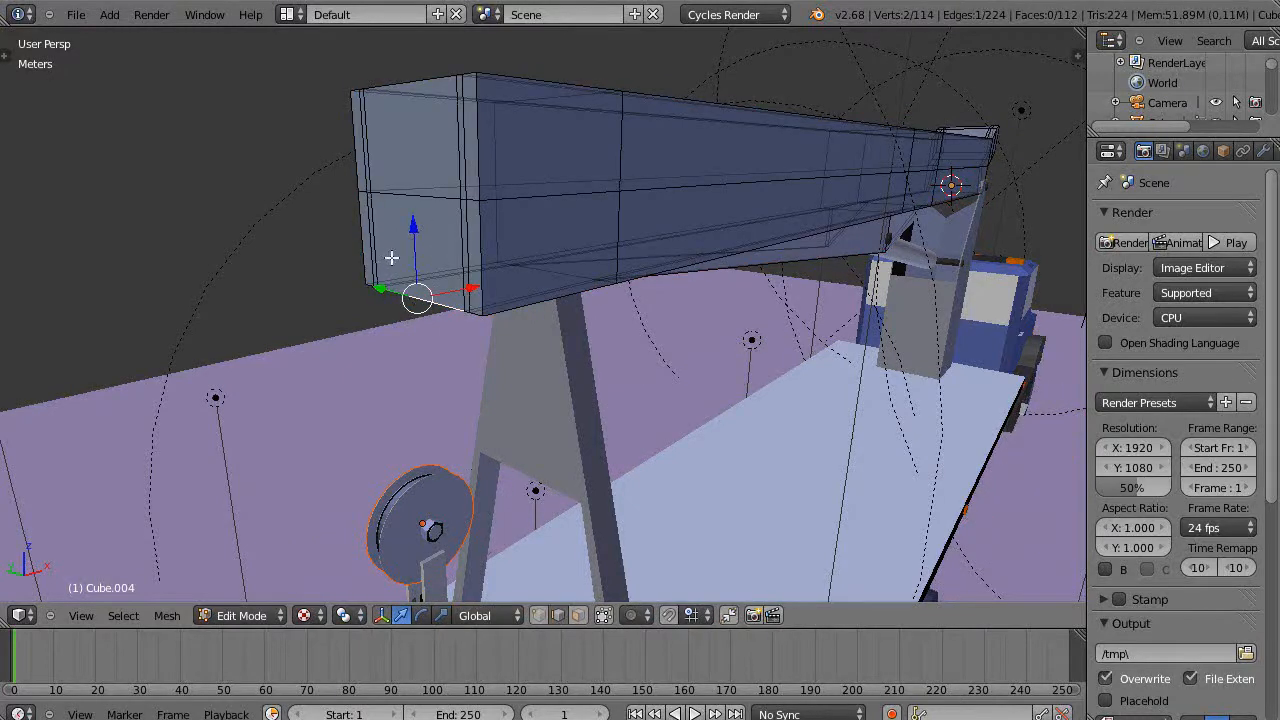
# Step: Vertex-parent the pulley housing to the lower corner vertex on the boom's end face and return to Object Mode
pyautogui.moveTo(403, 294); pyautogui.dragTo(417, 369, button='middle')
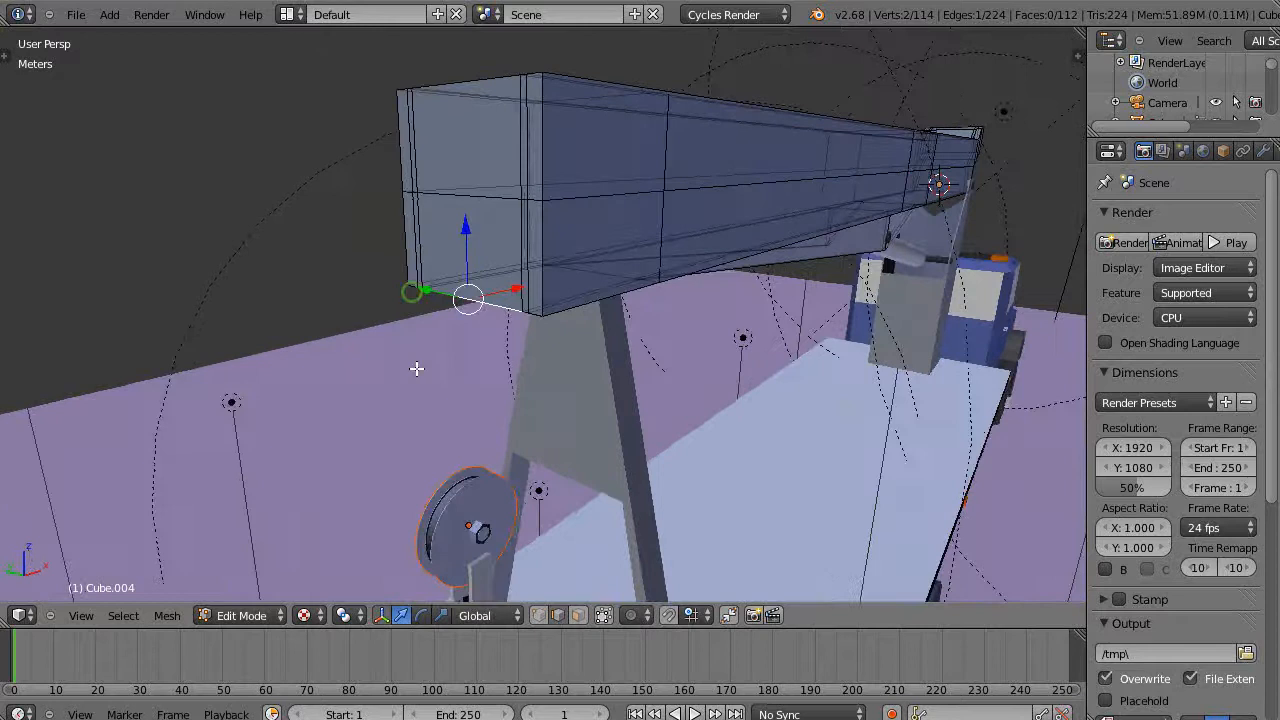
pyautogui.click(546, 608)
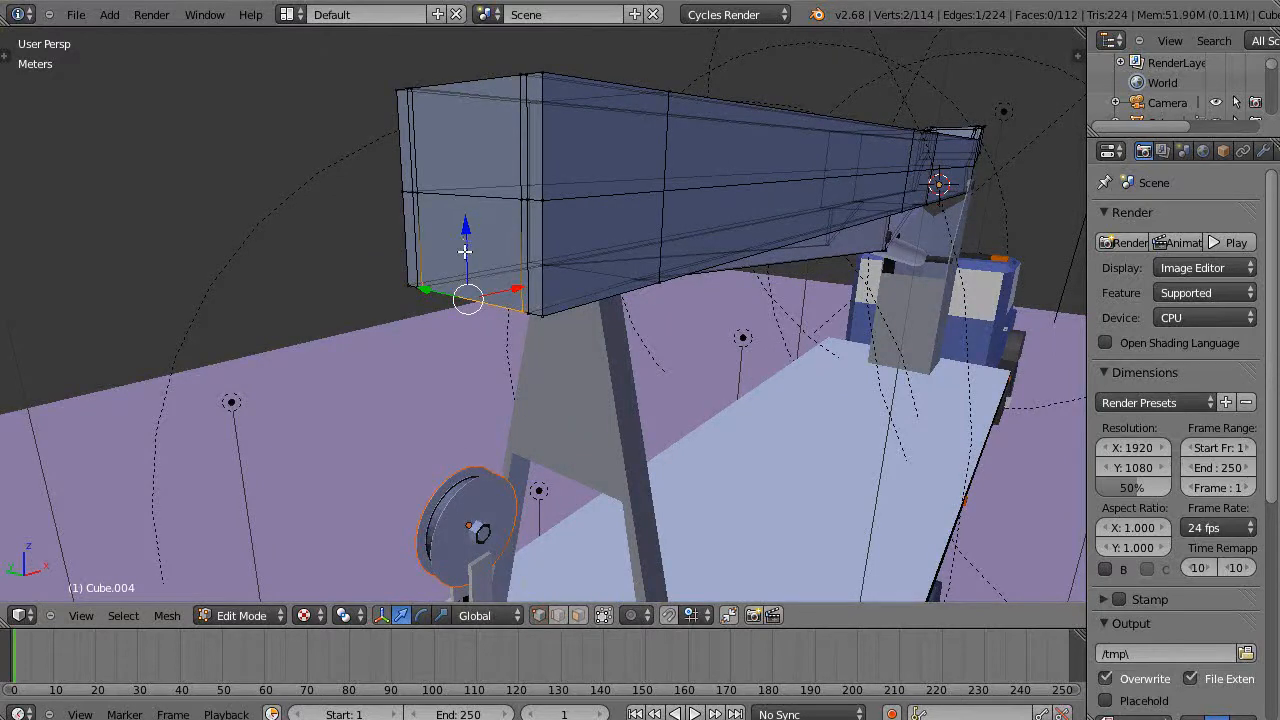
pyautogui.rightClick(518, 313)
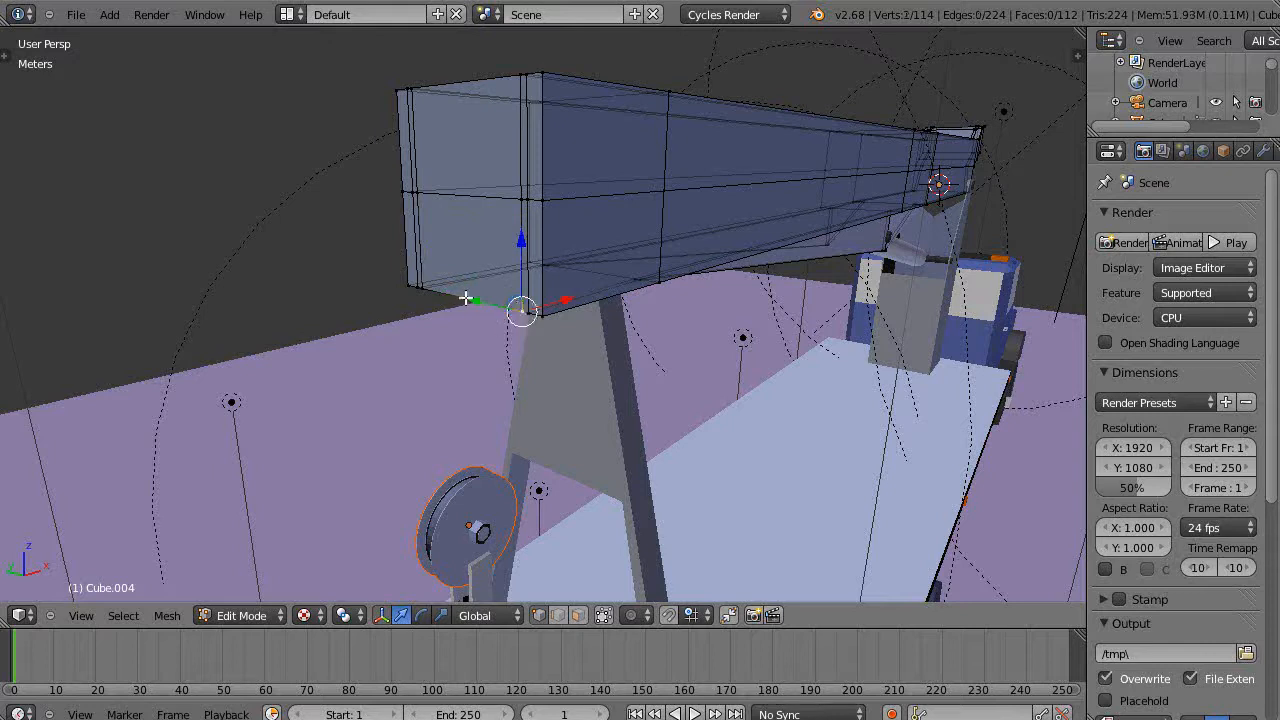
pyautogui.moveTo(501, 350); pyautogui.dragTo(489, 343, button='middle')
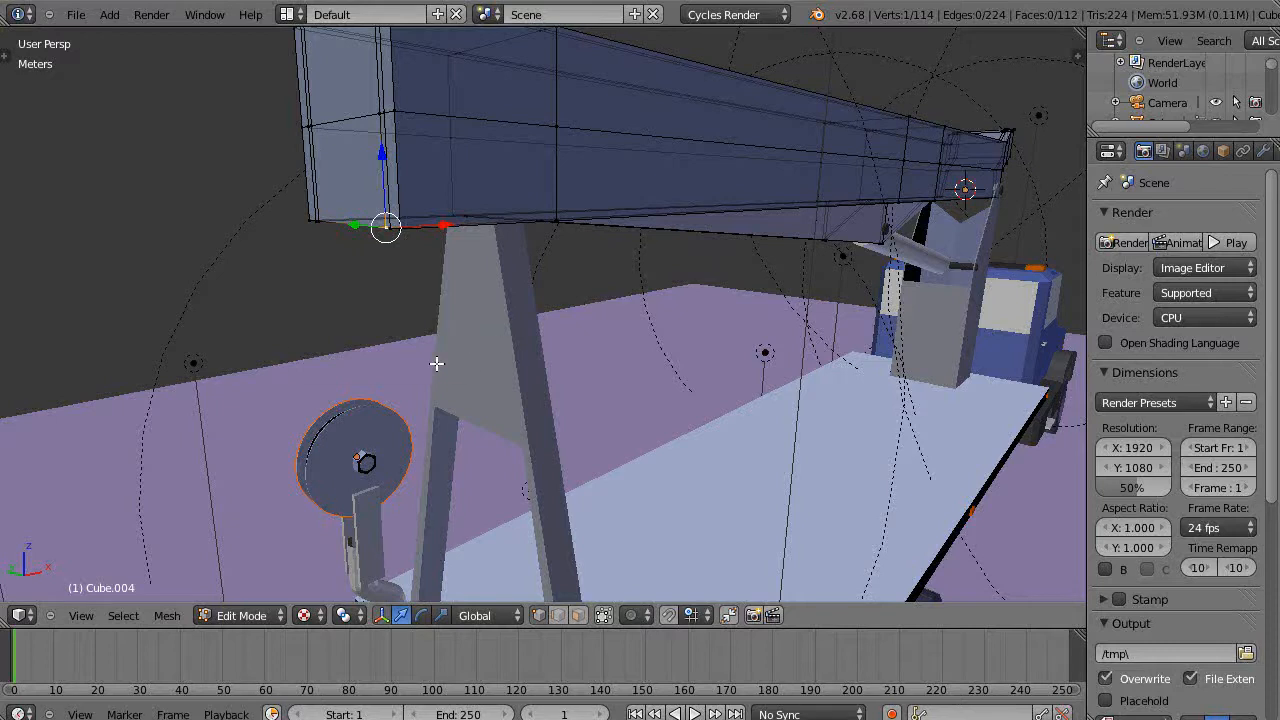
pyautogui.hotkey('ctrl', 'p')
pyautogui.click(405, 363)
pyautogui.press('Tab')
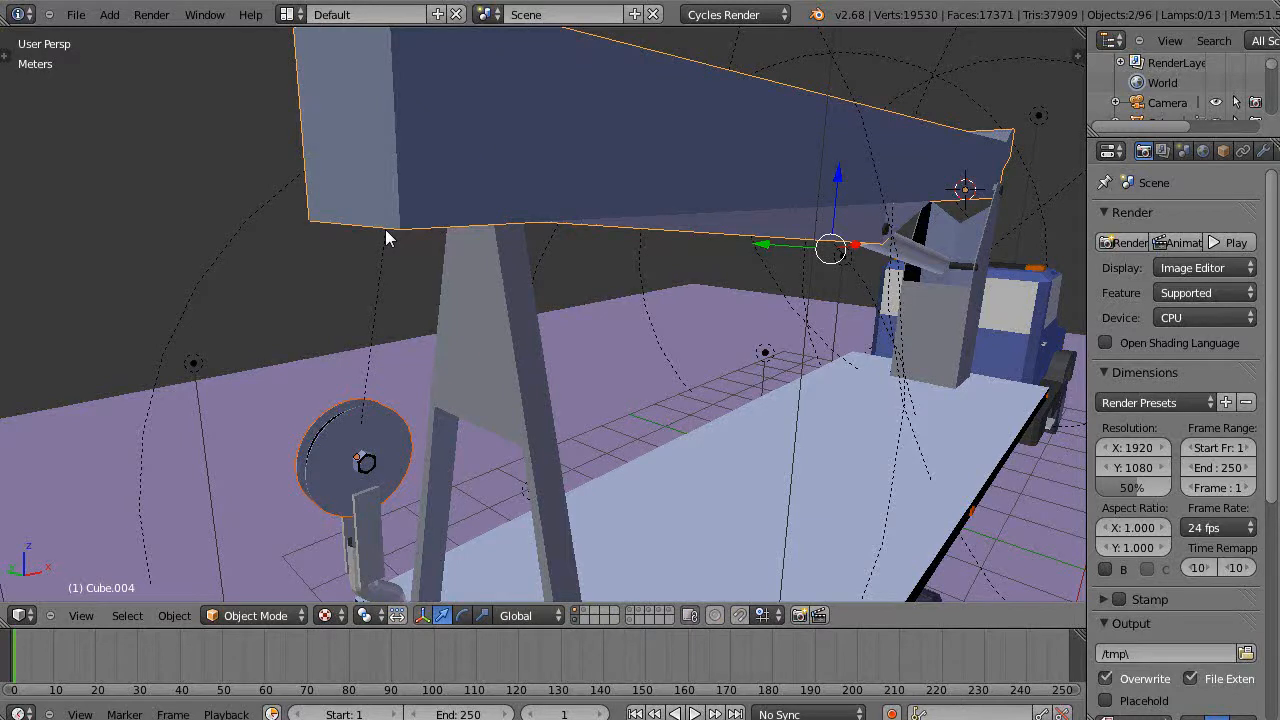
# Step: Select the hydraulic cylinder and the boom, and rotate both upward about 17° around the global Y axis
pyautogui.scroll(-6, 392, 305)
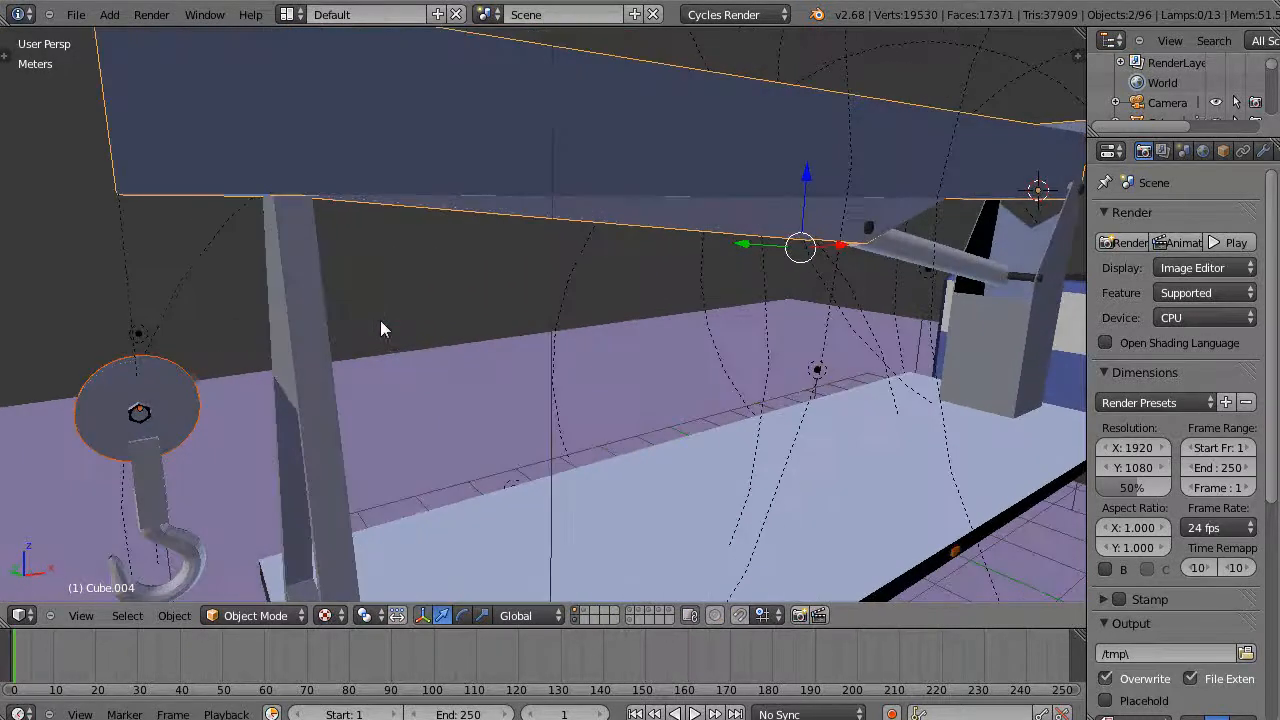
pyautogui.moveTo(522, 366); pyautogui.dragTo(451, 365, button='middle')
pyautogui.rightClick(763, 285)
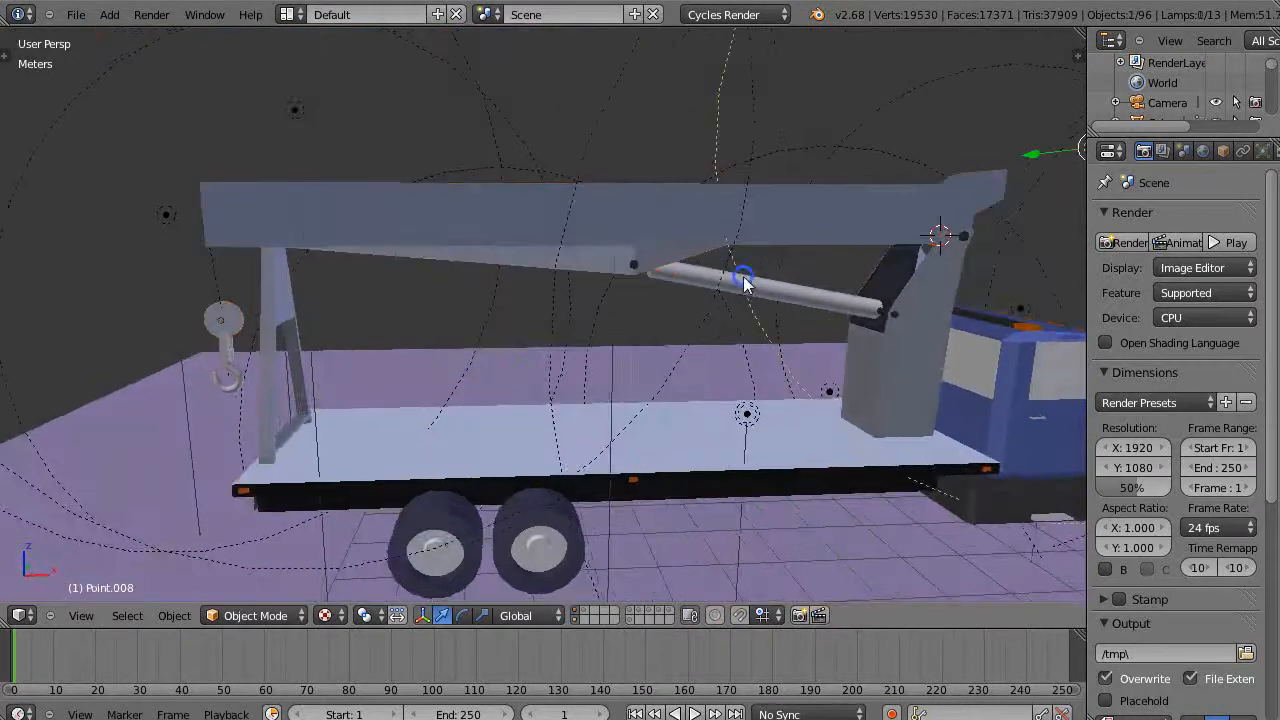
pyautogui.rightClick(765, 288)
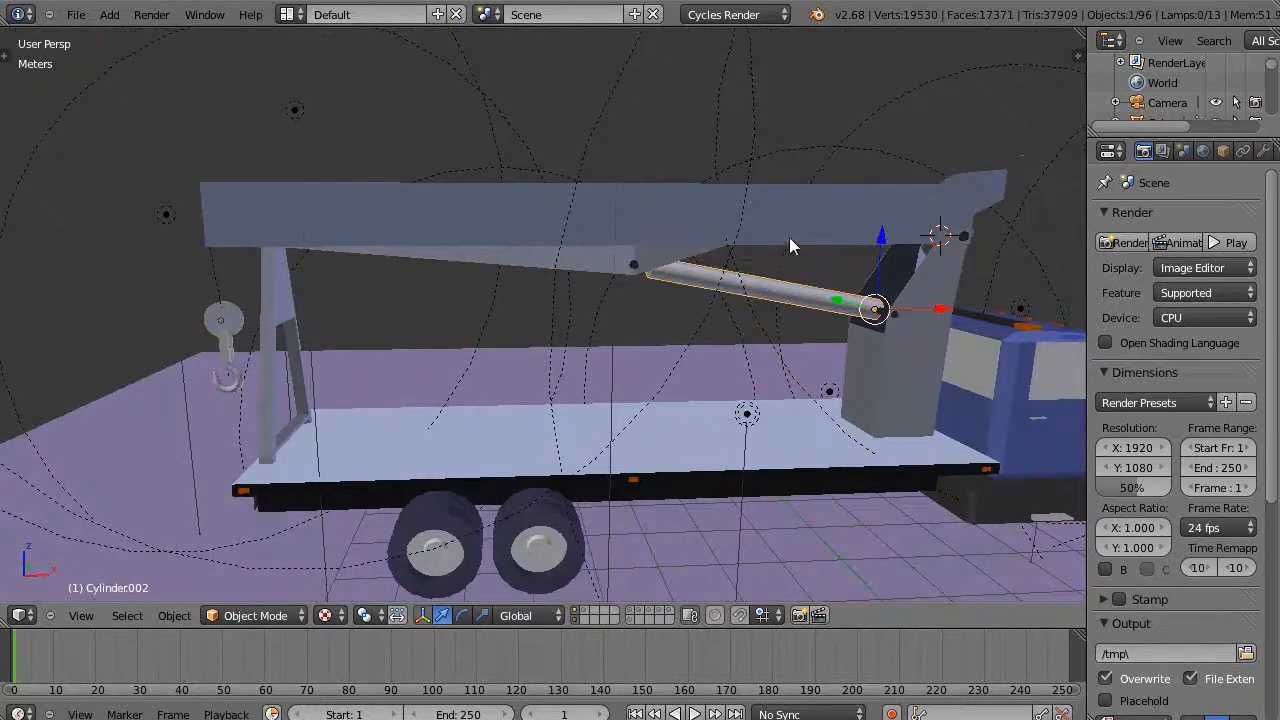
pyautogui.keyDown('shift'); pyautogui.rightClick(792, 198); pyautogui.keyUp('shift')
pyautogui.moveTo(812, 318); pyautogui.dragTo(792, 325, button='middle')
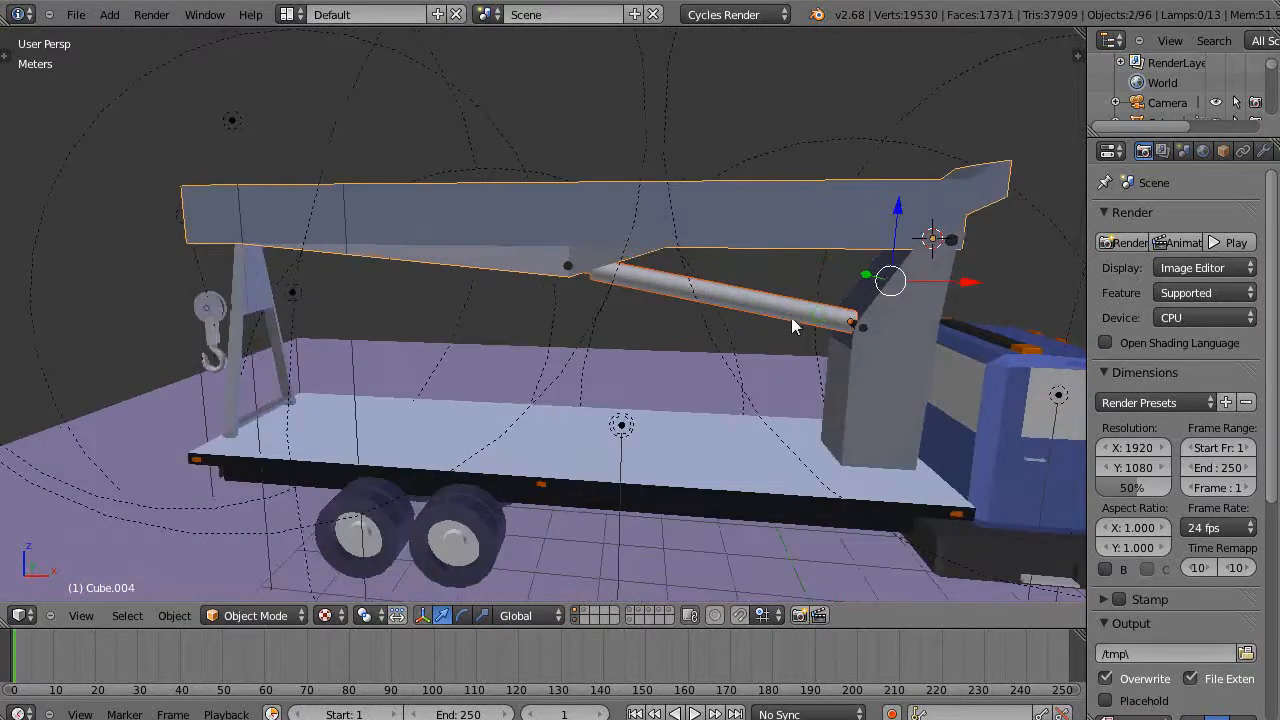
pyautogui.press('r')
pyautogui.press('y')
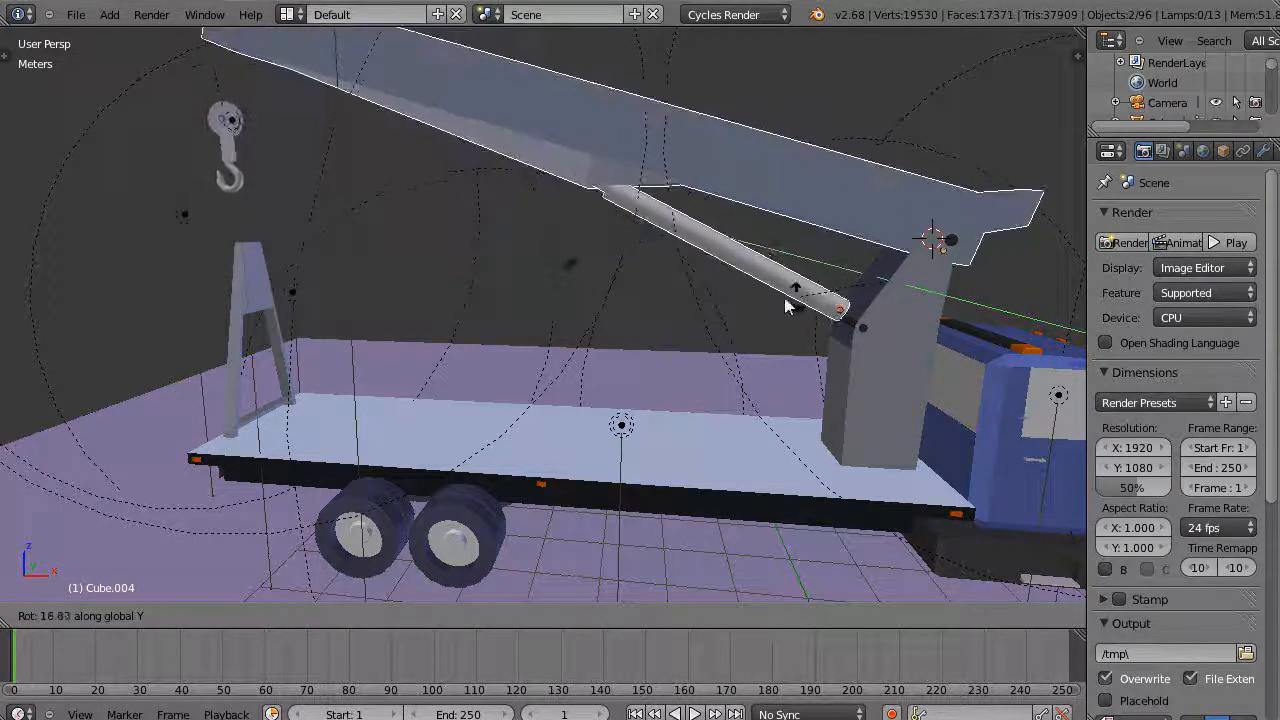
pyautogui.click(690, 344)
# Step: Rotate the selected boom and hydraulic cylinder slightly further upward about the global Y axis, with the whole truck in view
pyautogui.scroll(-5, 690, 344)
pyautogui.moveTo(690, 344); pyautogui.dragTo(797, 316, button='middle')
pyautogui.press('r')
pyautogui.press('y')
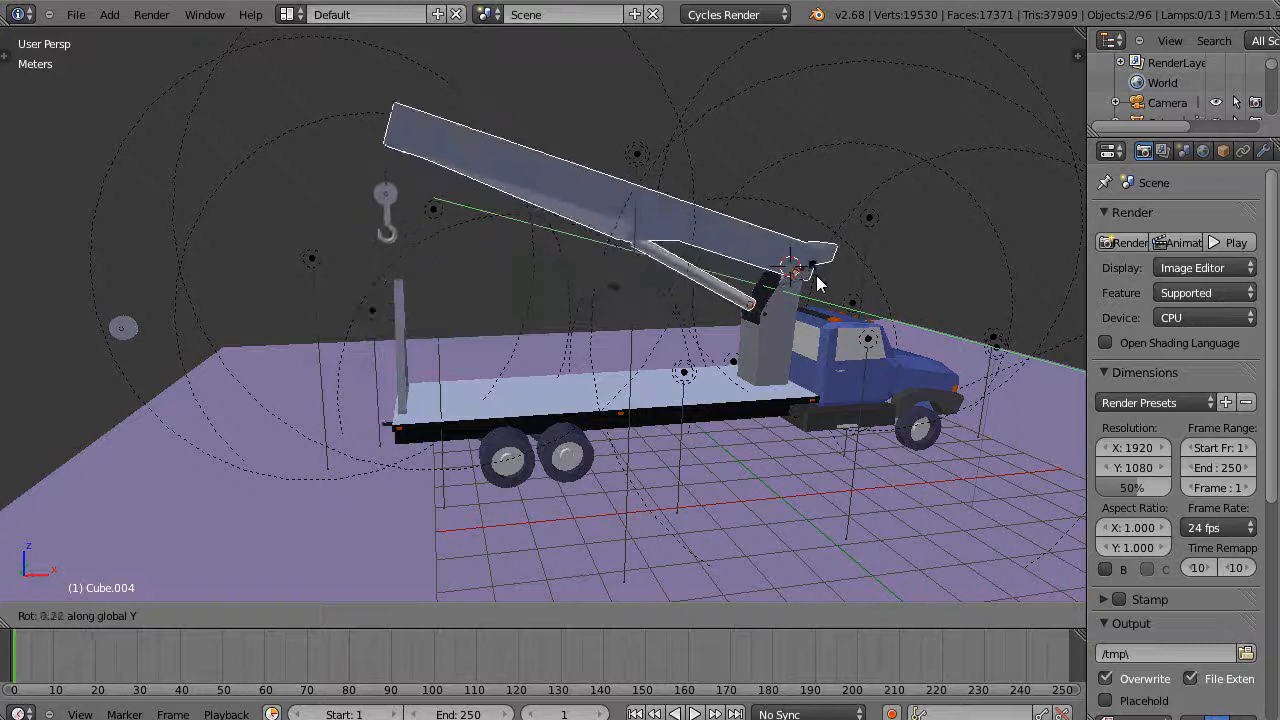
pyautogui.click(816, 281)
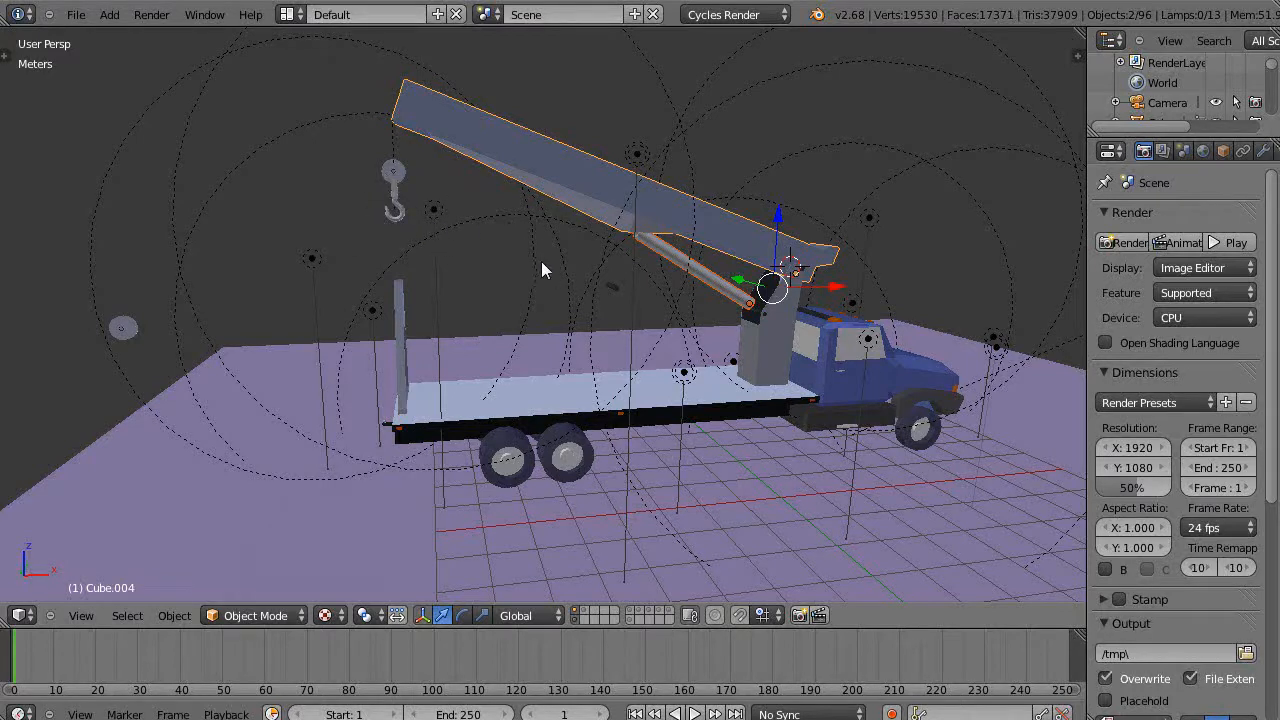
# Step: Examine the raised boom, the hydraulic cylinder and the hanging pulley hook from several viewing angles
pyautogui.scroll(3, 549, 275)
pyautogui.scroll(-2, 551, 277)
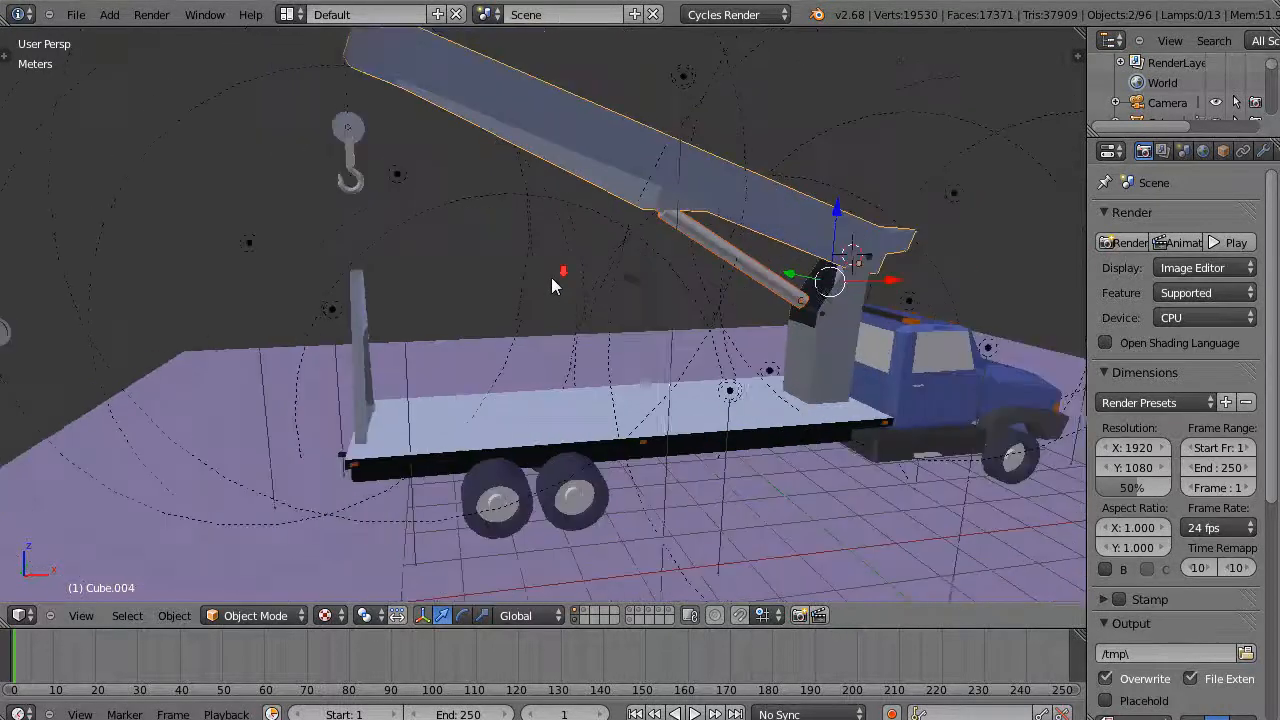
pyautogui.moveTo(551, 277); pyautogui.dragTo(449, 316, button='middle')
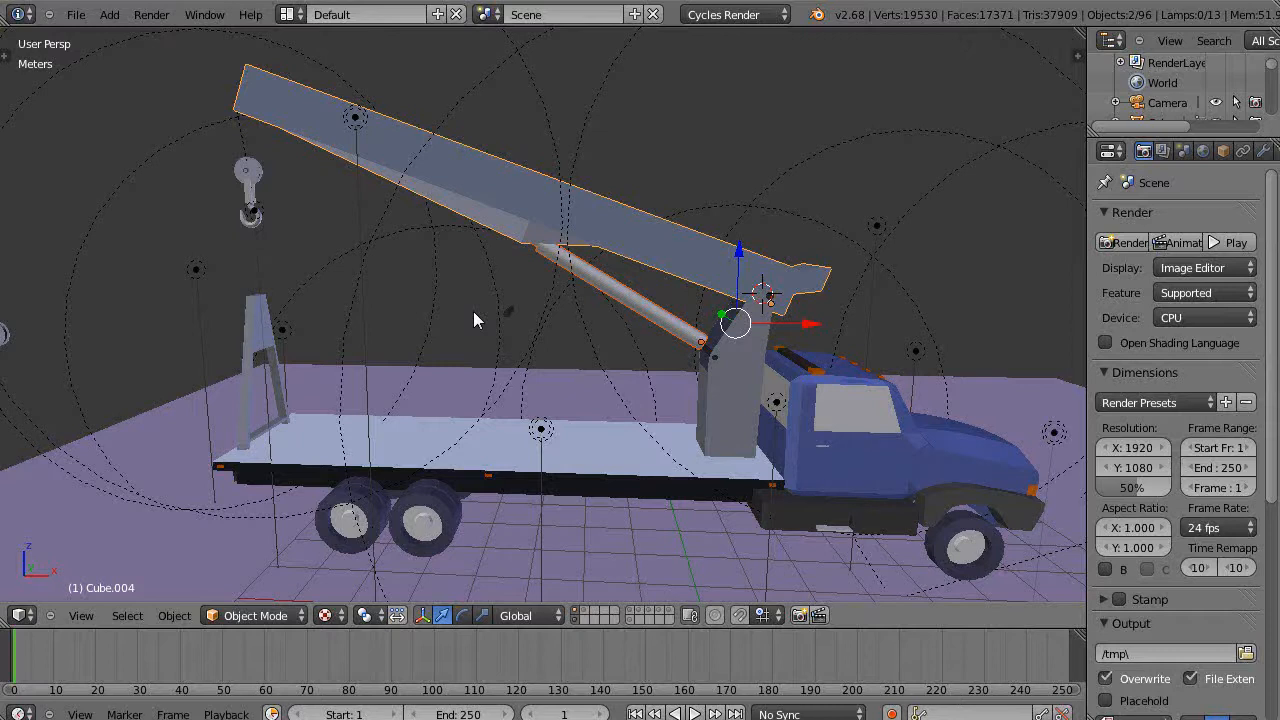
pyautogui.moveTo(474, 313); pyautogui.dragTo(527, 318, button='middle')
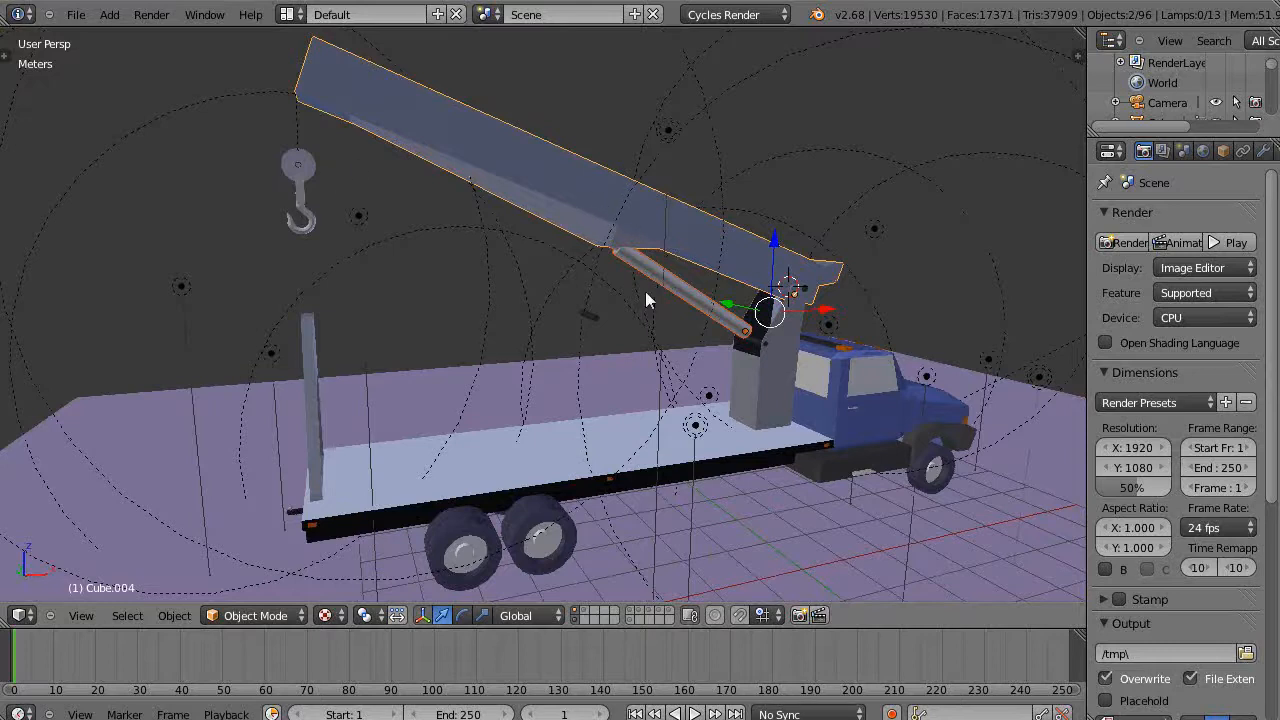
pyautogui.moveTo(390, 220)
pyautogui.mouseDown(button='middle')
pyautogui.moveTo(414, 243)
pyautogui.moveTo(376, 236)
pyautogui.mouseUp(button='middle')
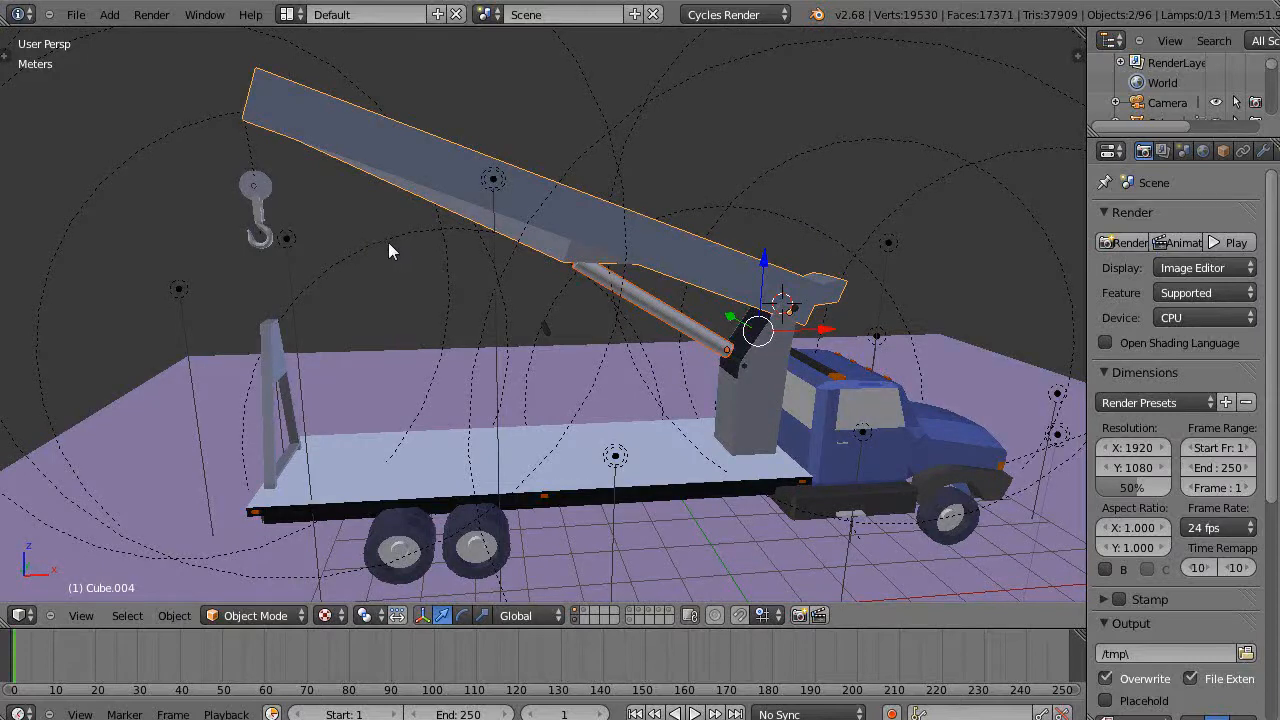
pyautogui.moveTo(371, 243); pyautogui.dragTo(323, 234, button='middle')
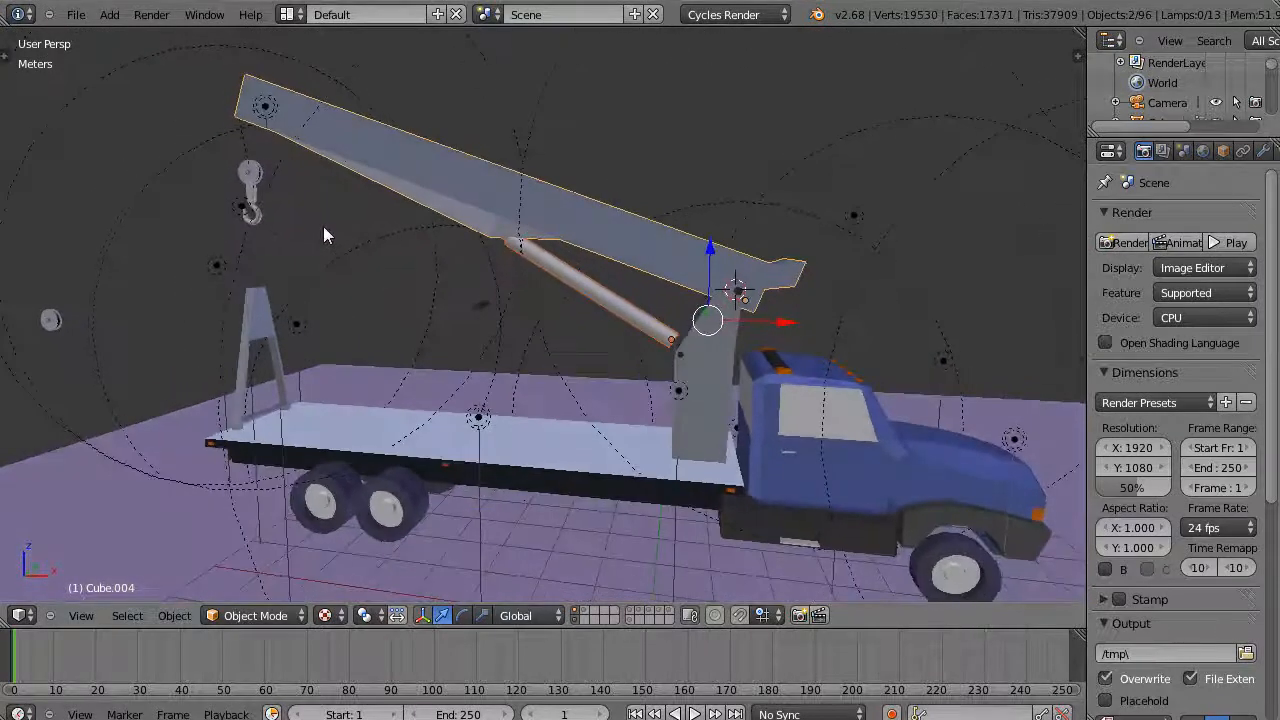